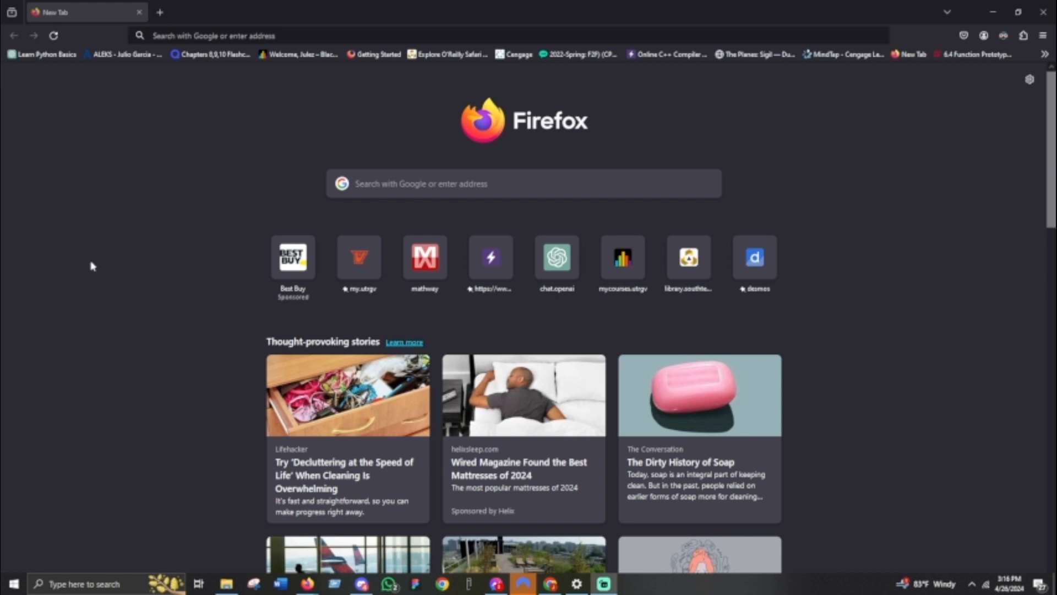
Search Google for 'github' and open the official GitHub site from the results.
{"action": "left_click", "coordinate": [213, 36]}
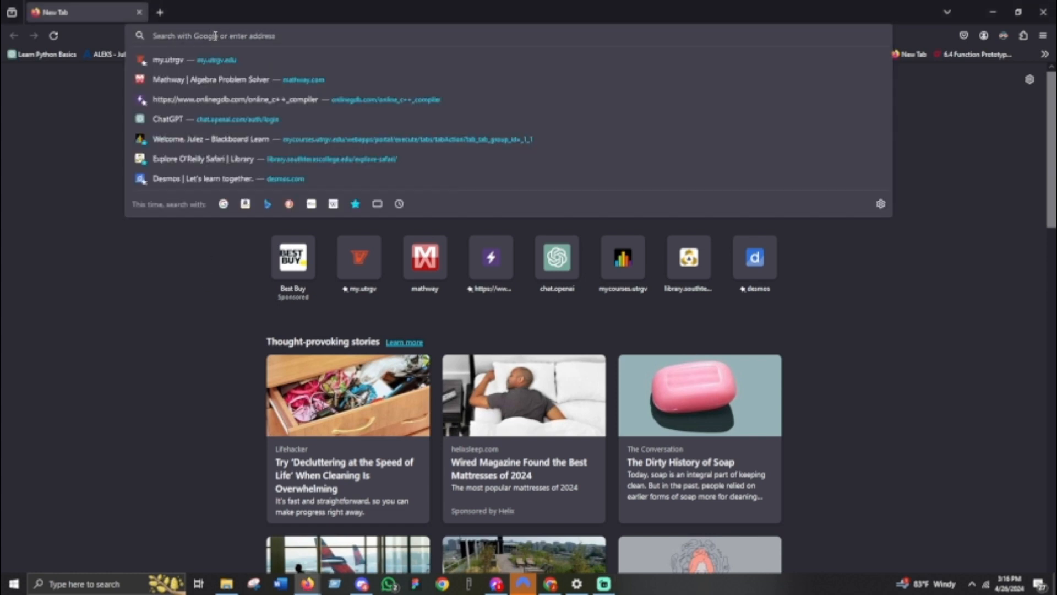
{"action": "type", "text": "git"}
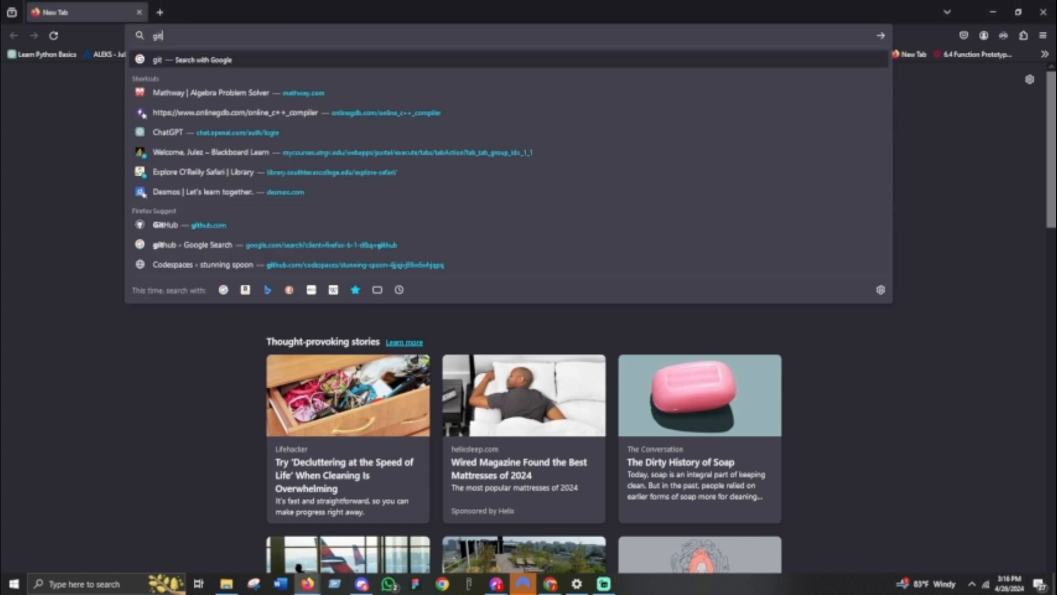
{"action": "type", "text": "hub"}
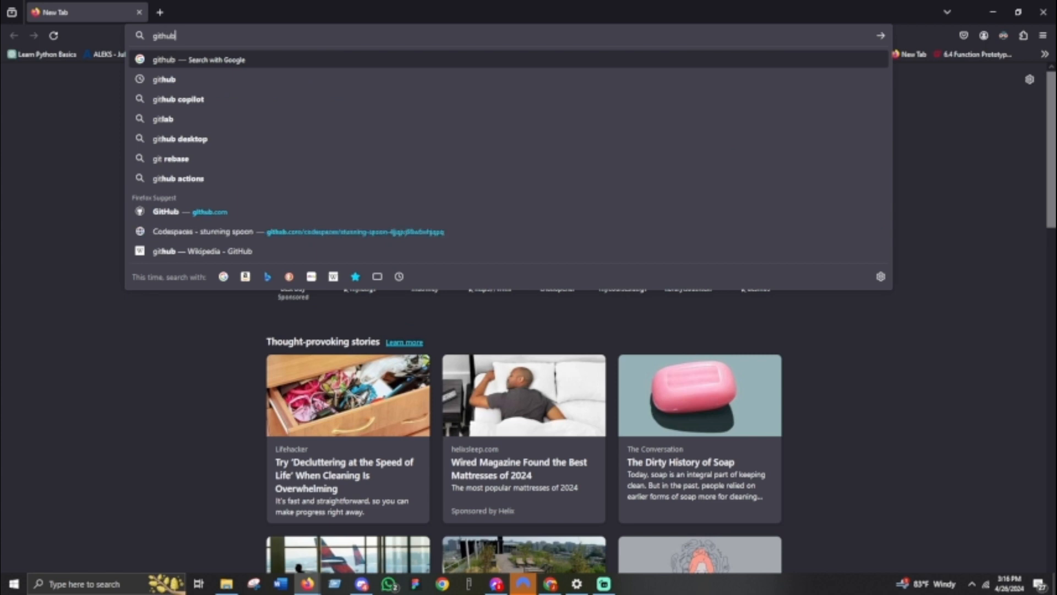
{"action": "key", "text": "Down"}
{"action": "key", "text": "Up"}
{"action": "key", "text": "Return"}
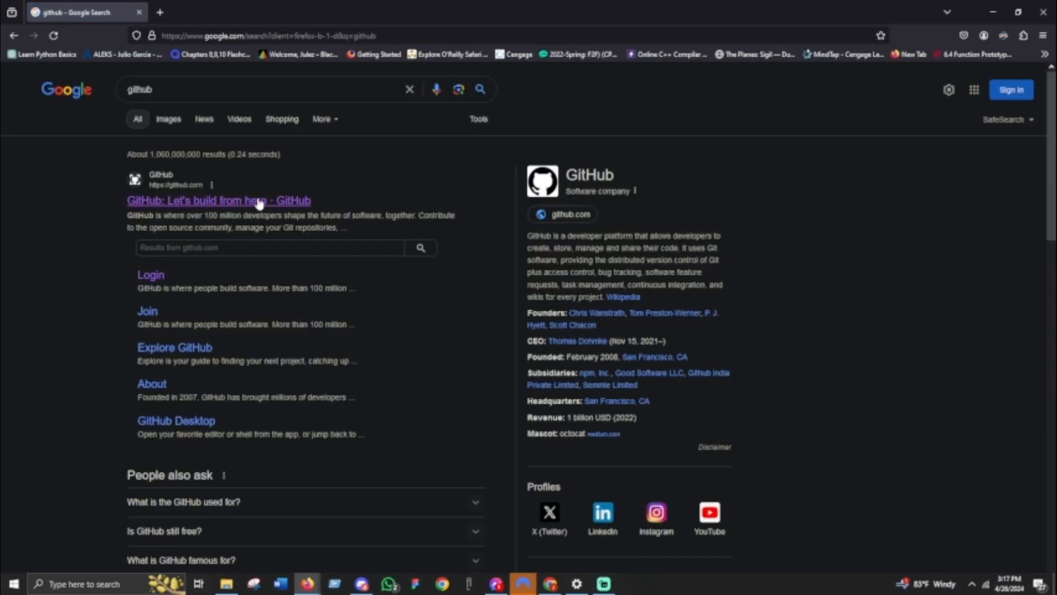
{"action": "left_click", "coordinate": [260, 202]}
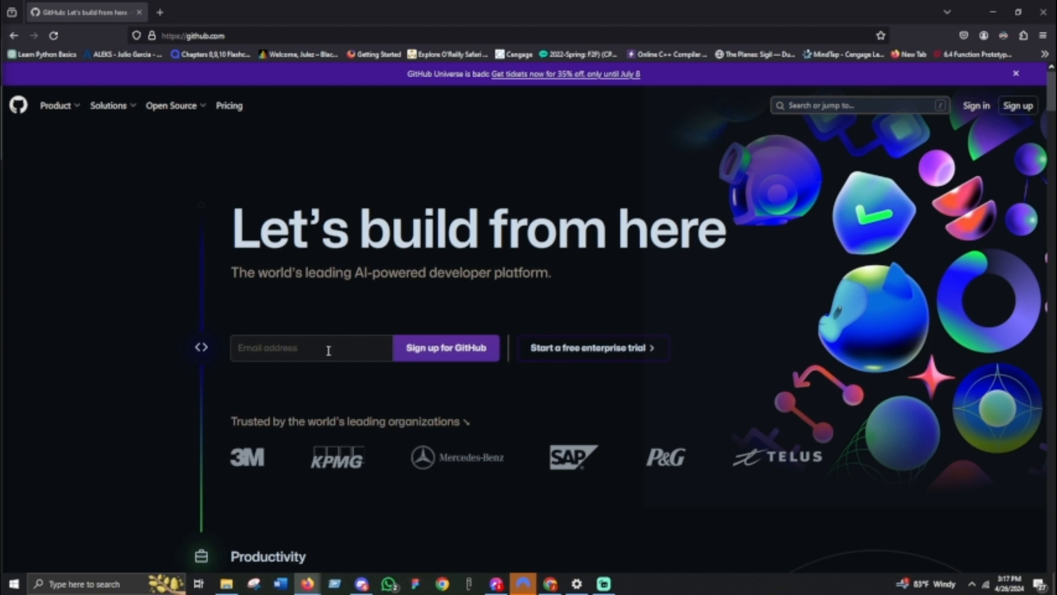
Paste the sign-up email into the home page field and start GitHub sign-up with it.
{"action": "left_click", "coordinate": [327, 349]}
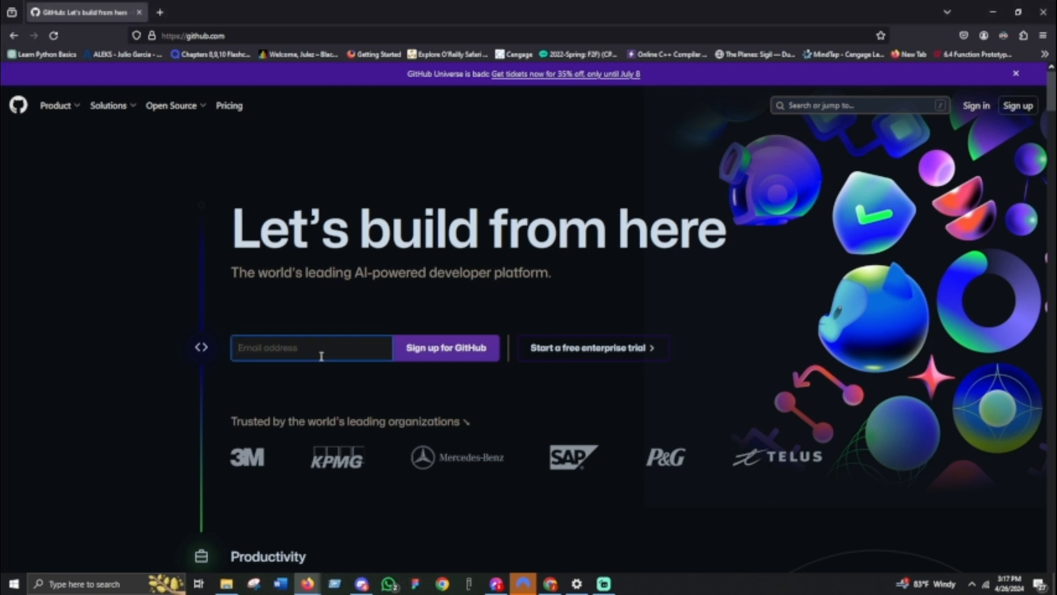
{"action": "key", "text": "ctrl+v"}
{"action": "left_click", "coordinate": [434, 355]}
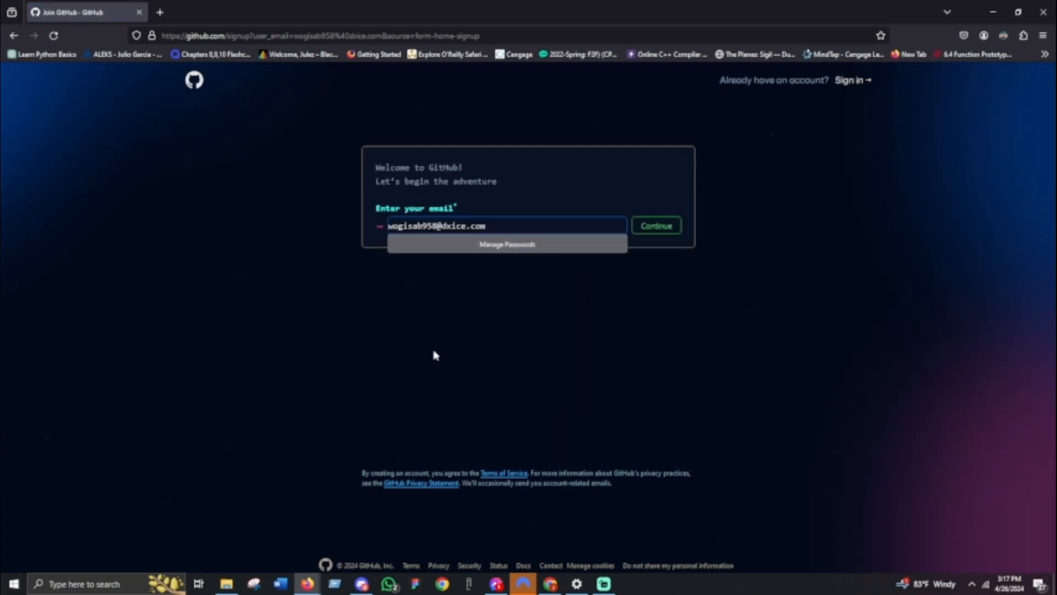
{"action": "left_click", "coordinate": [660, 232]}
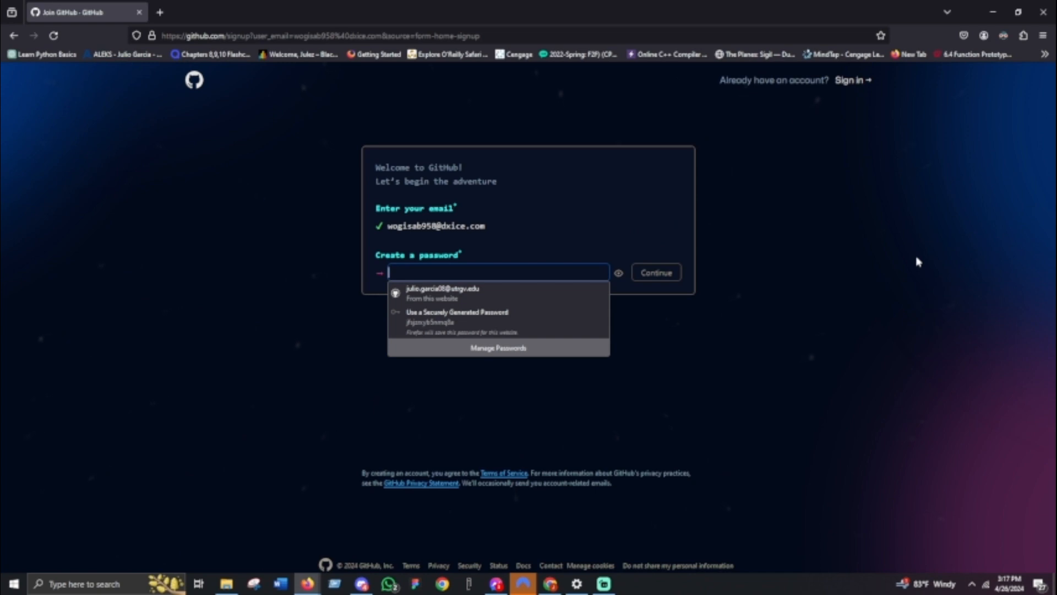
Enter a strong account password that meets the strength requirements and continue to the username step.
{"action": "left_click", "coordinate": [900, 264]}
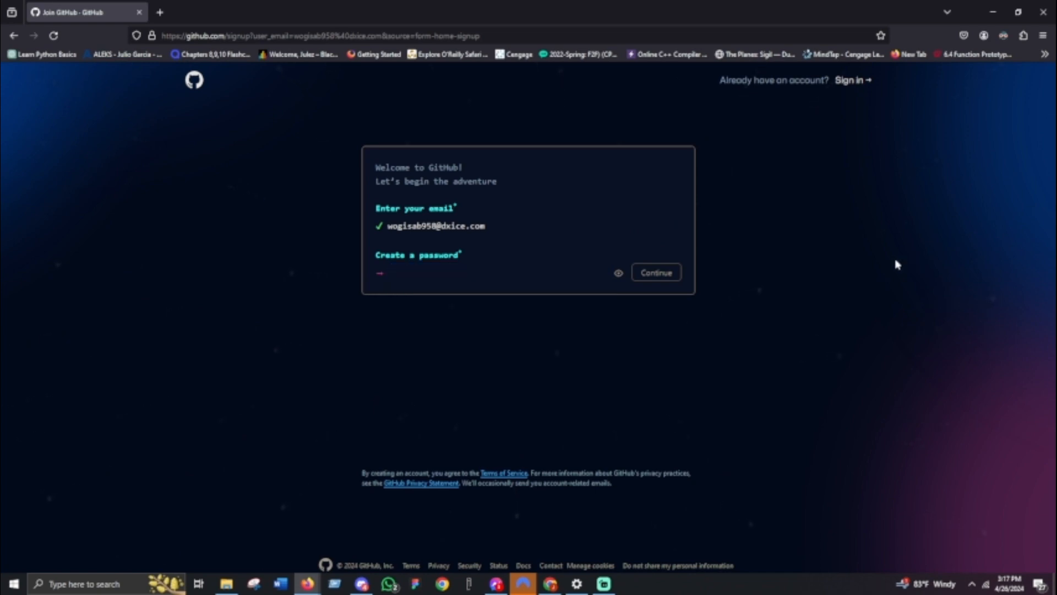
{"action": "left_click", "coordinate": [411, 275]}
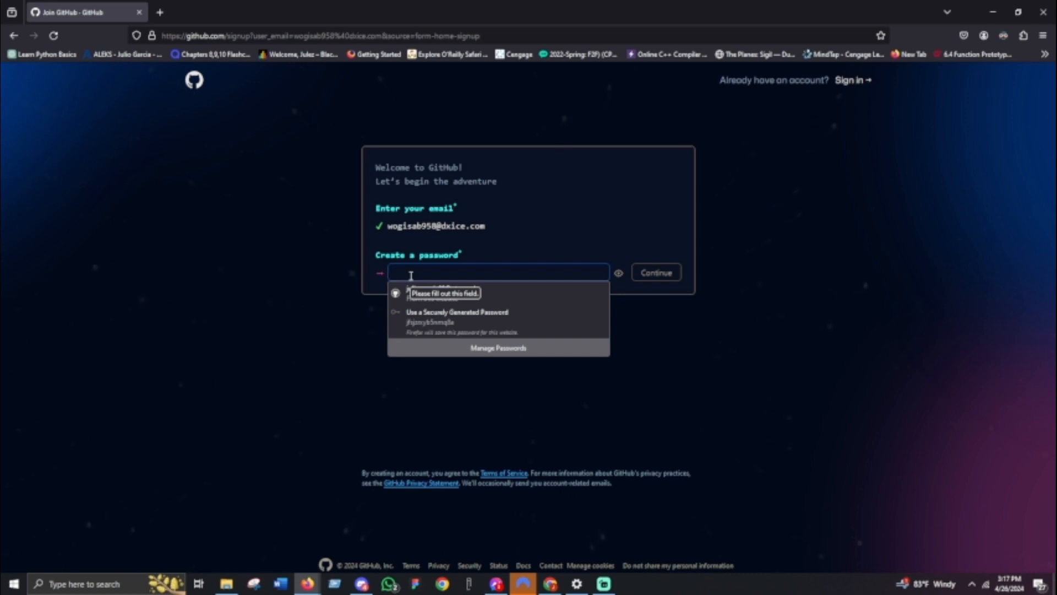
{"action": "type", "text": "•••••"}
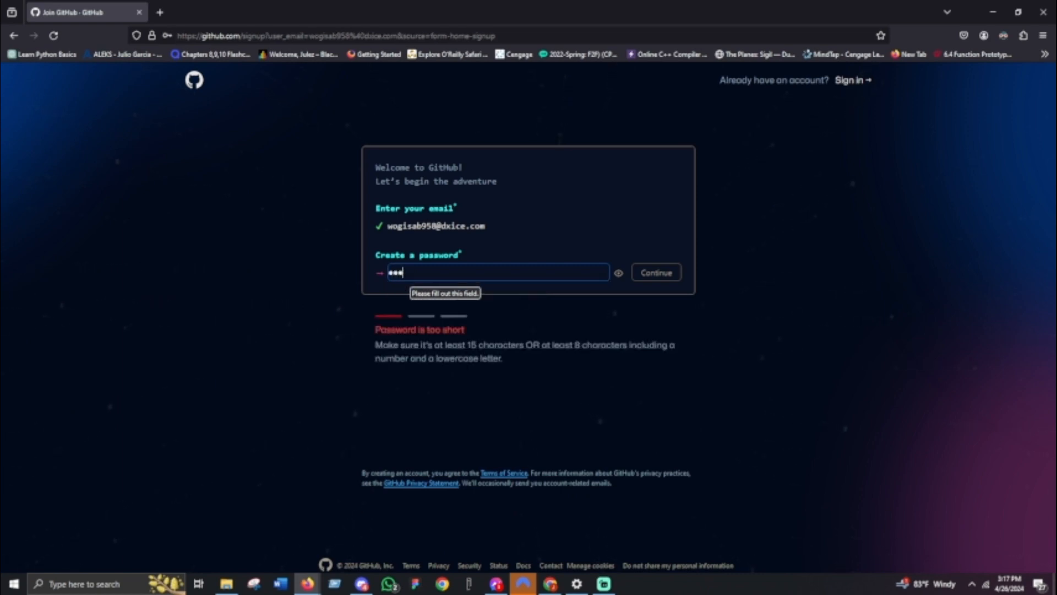
{"action": "type", "text": "•••••"}
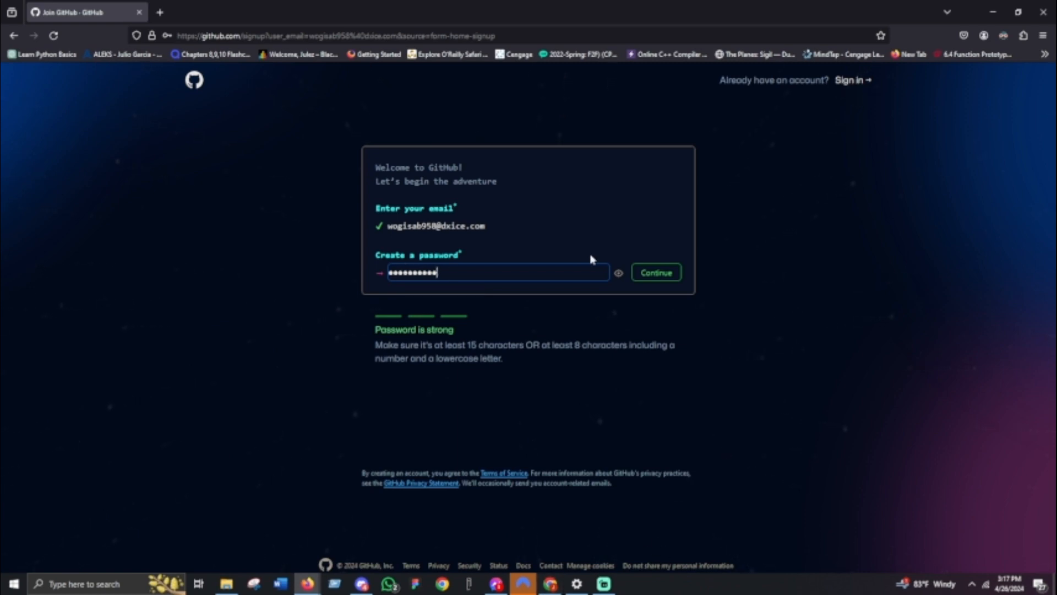
{"action": "left_click_drag", "start_coordinate": [527, 356], "coordinate": [364, 335]}
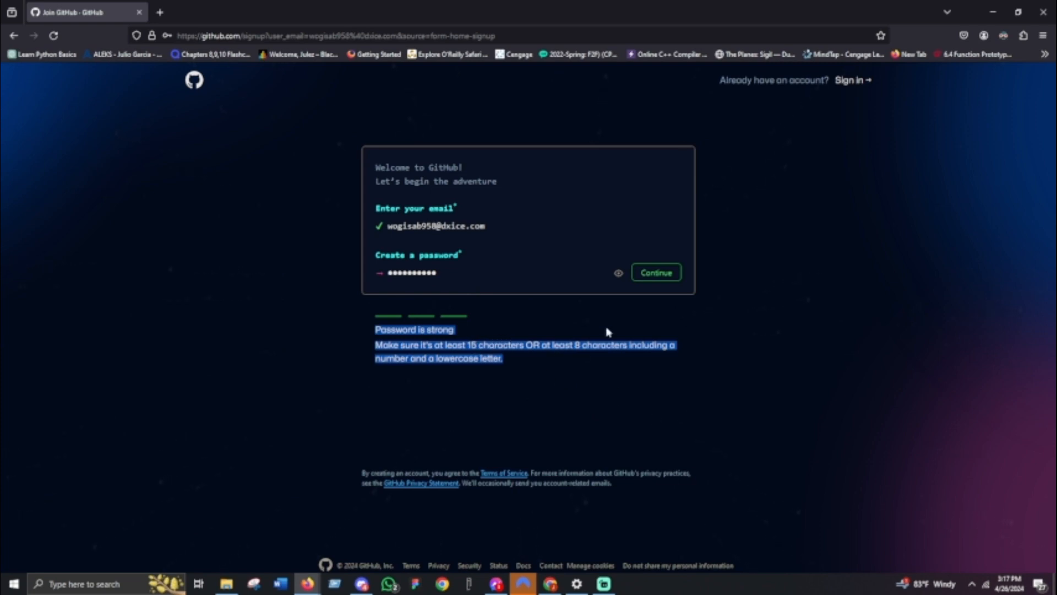
{"action": "left_click", "coordinate": [575, 381]}
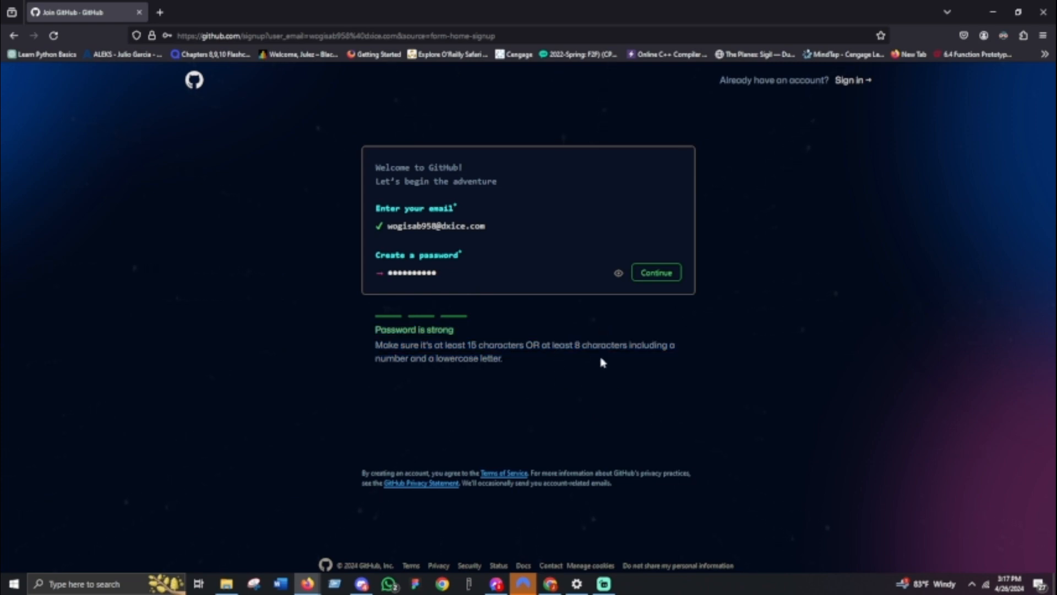
{"action": "left_click", "coordinate": [659, 271]}
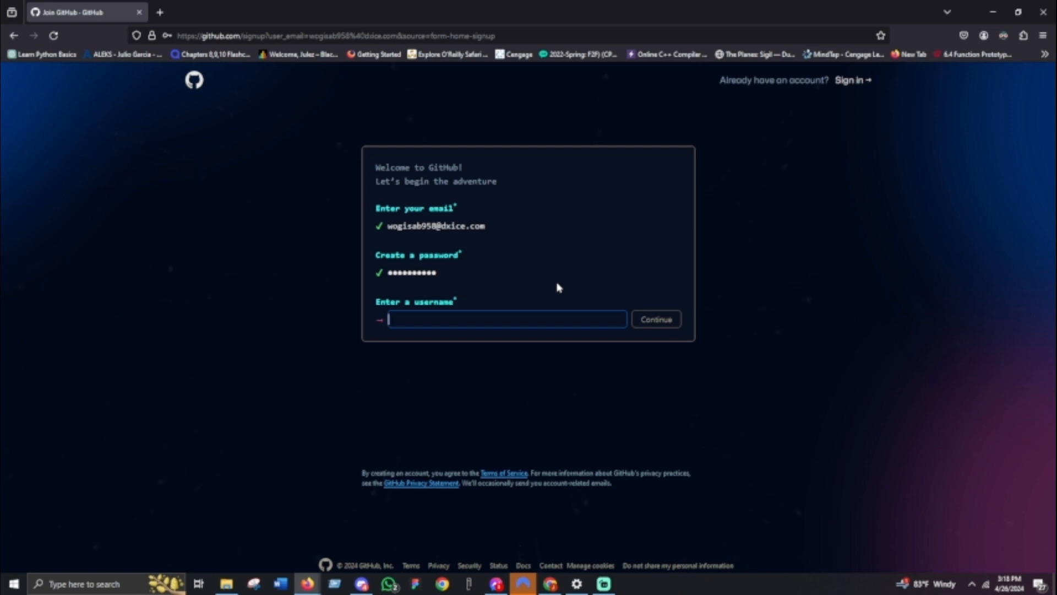
Enter an available username, skip the email-updates option and proceed to verification.
{"action": "type", "text": "Eggbee"}
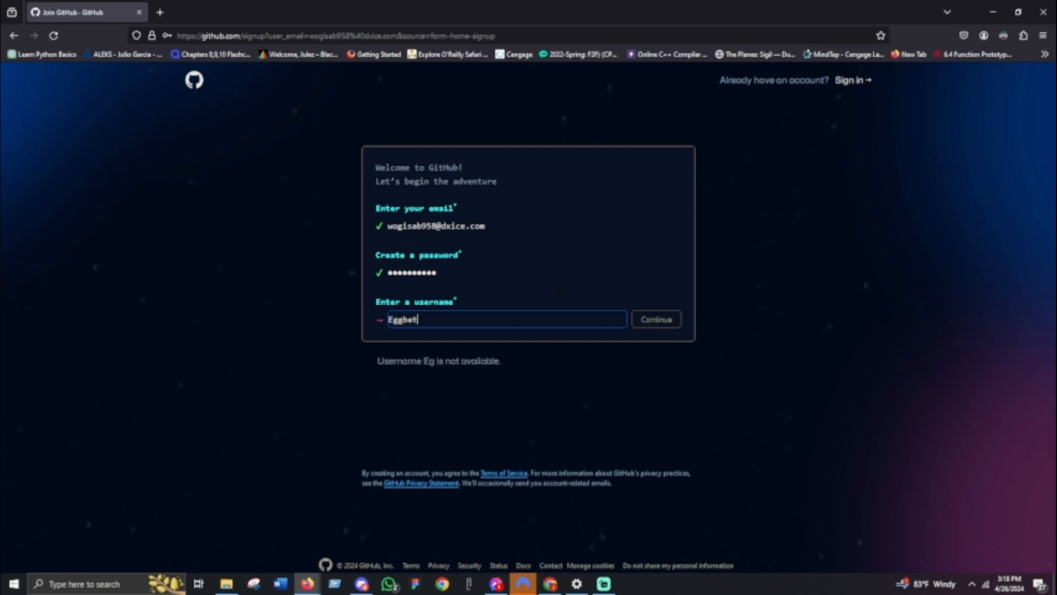
{"action": "key", "text": "BackSpace"}
{"action": "type", "text": "rt1"}
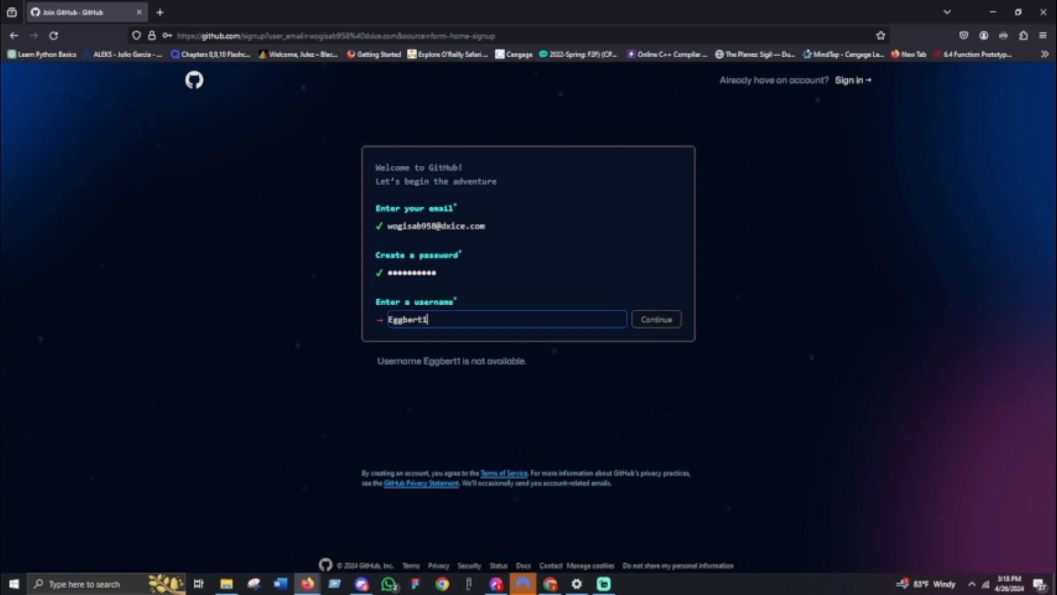
{"action": "type", "text": "2"}
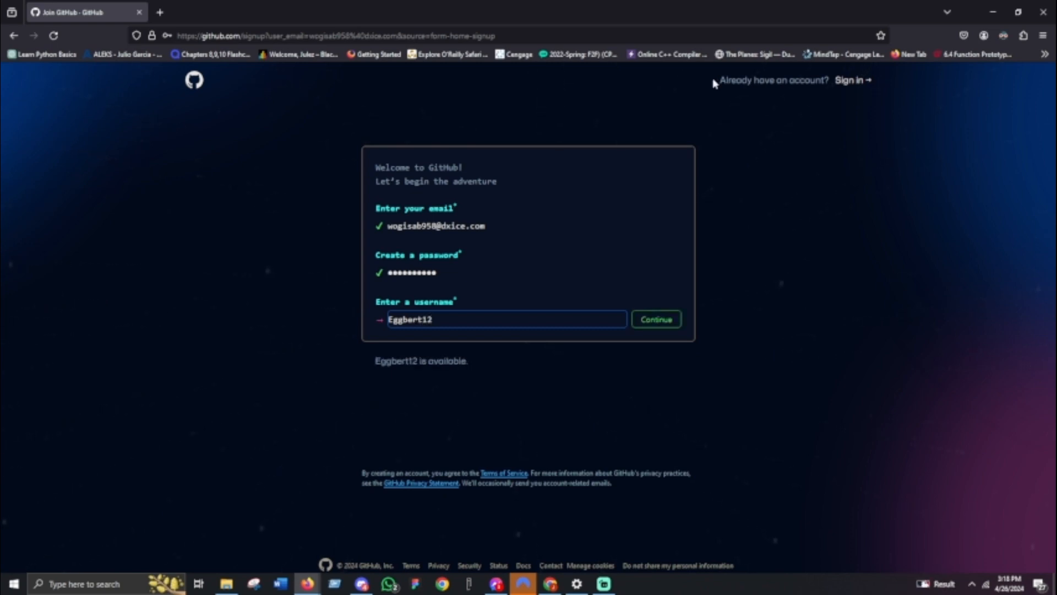
{"action": "left_click", "coordinate": [671, 324]}
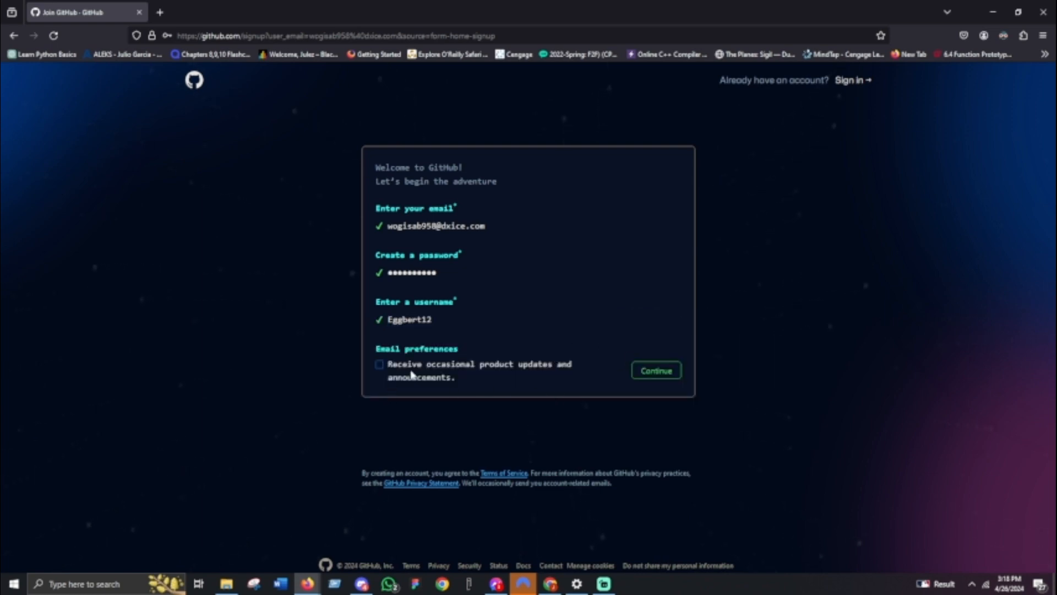
{"action": "left_click", "coordinate": [671, 370]}
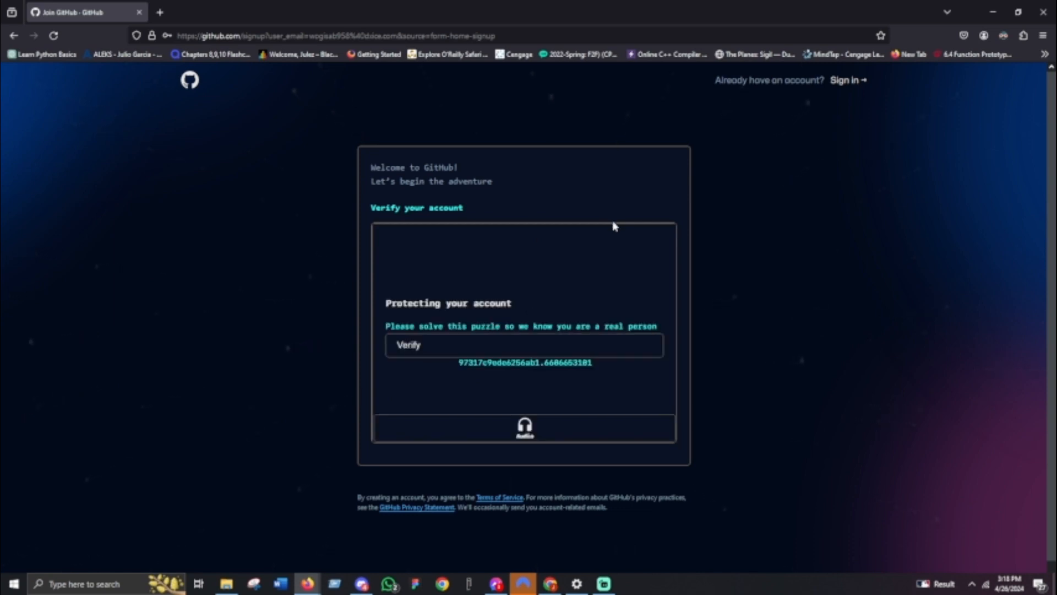
Start verification and submit the dart wheel whose darts sum to 7.
{"action": "left_click", "coordinate": [505, 346]}
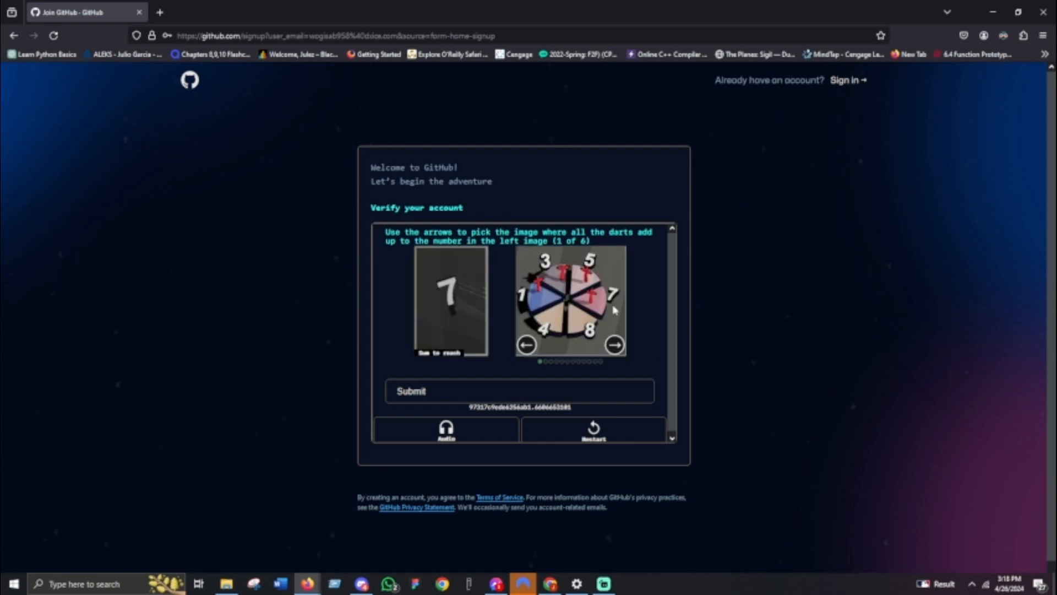
{"action": "left_click", "coordinate": [615, 346]}
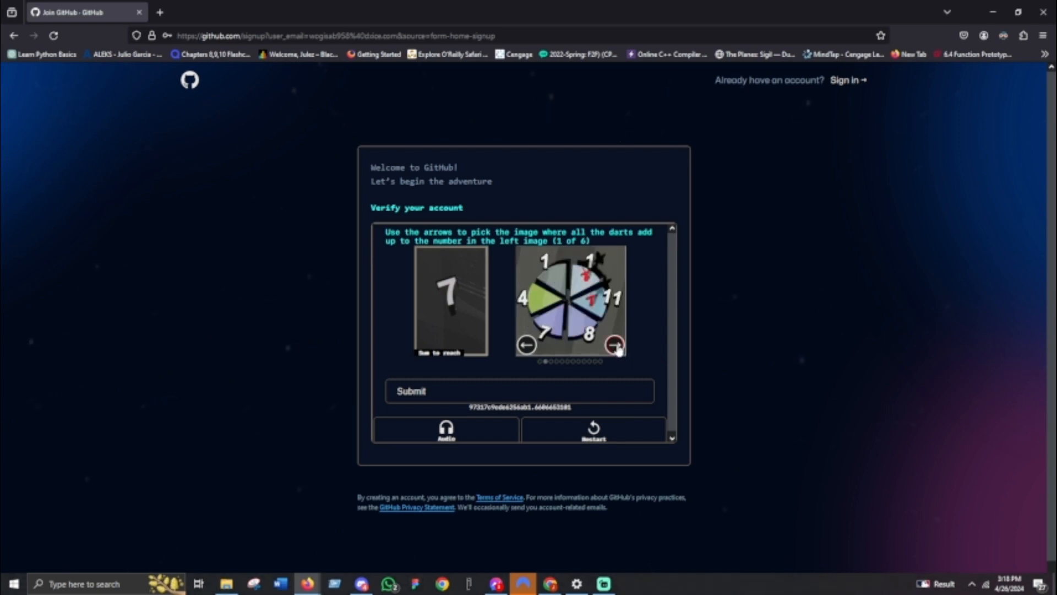
{"action": "left_click", "coordinate": [616, 346]}
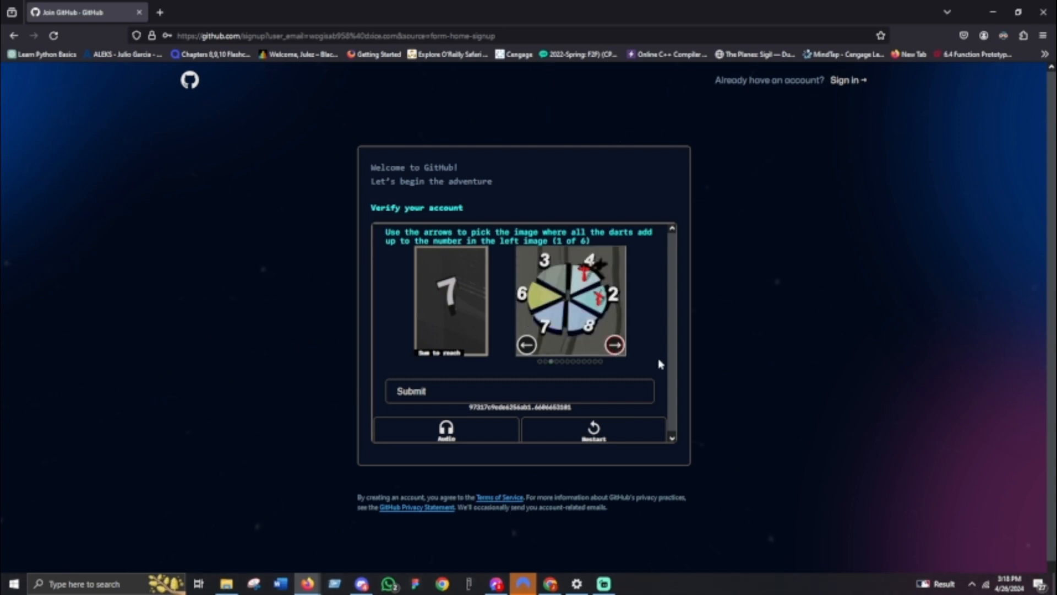
{"action": "left_click", "coordinate": [614, 345]}
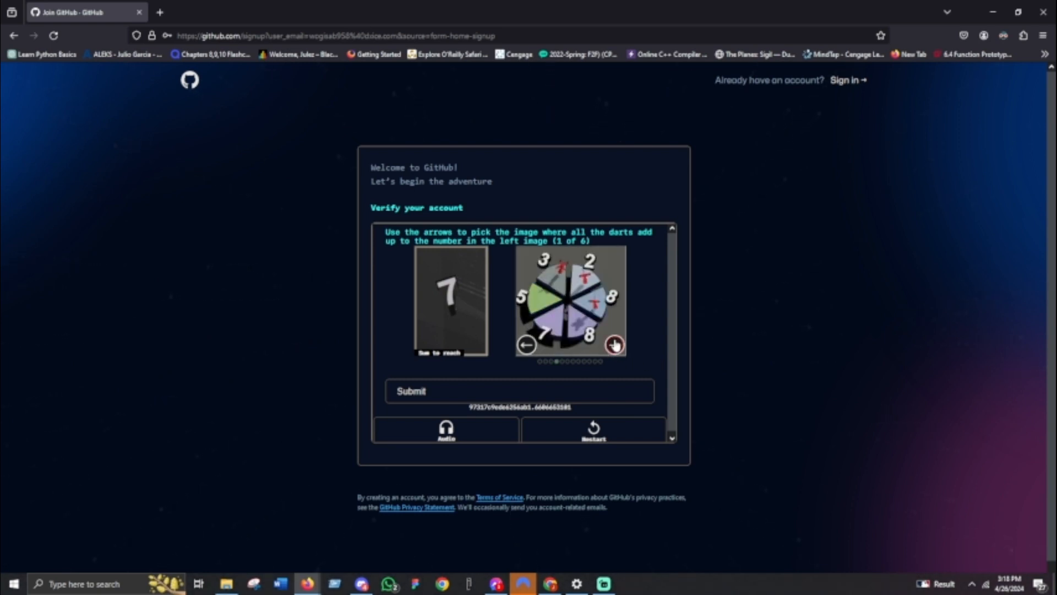
{"action": "left_click", "coordinate": [614, 345]}
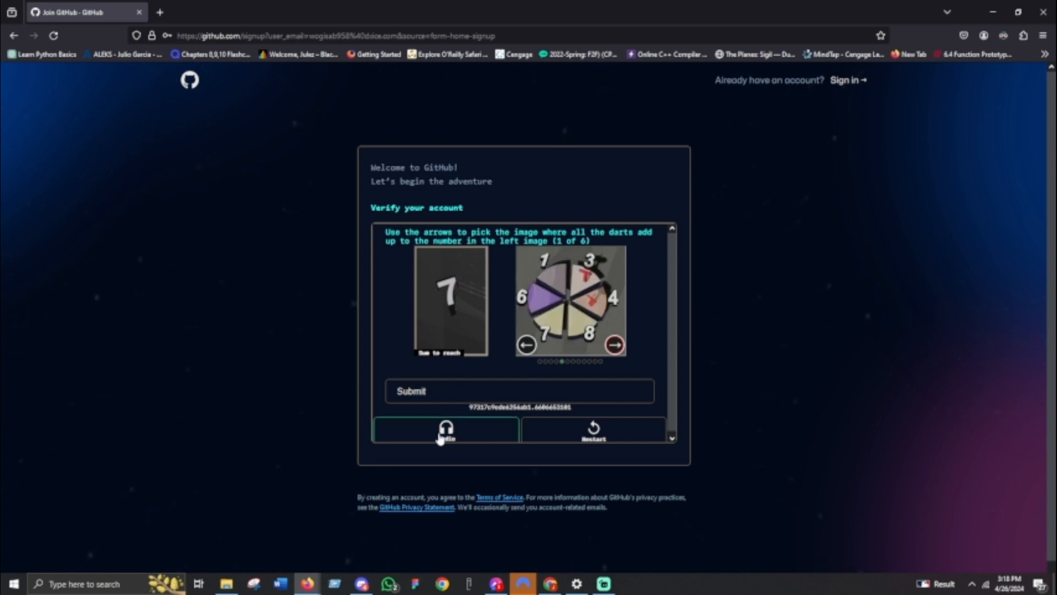
{"action": "left_click", "coordinate": [481, 387]}
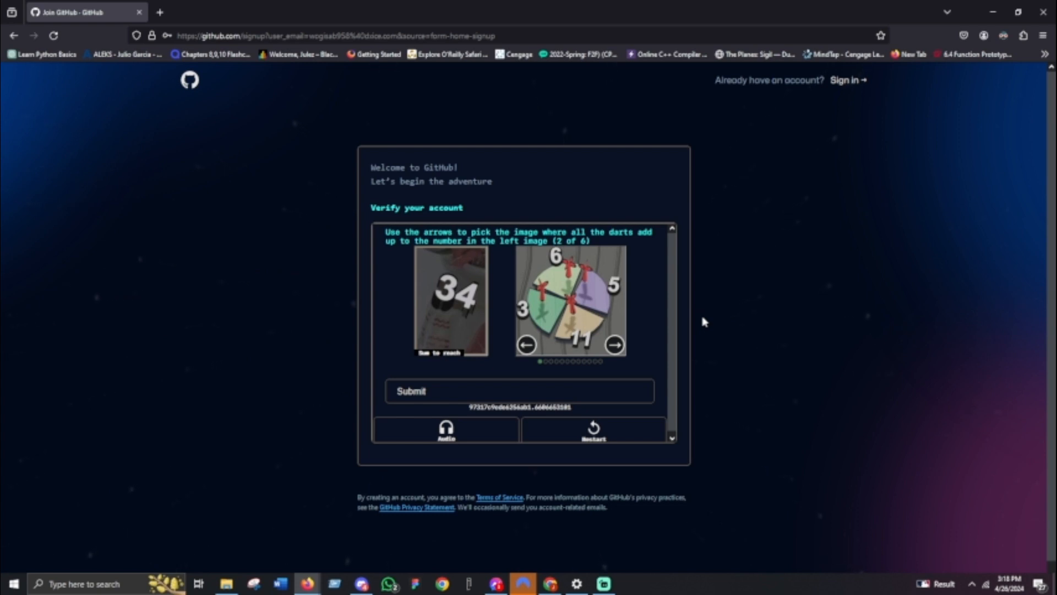
Cycle through dartboards and submit the one whose darts sum to 34.
{"action": "left_click", "coordinate": [616, 350]}
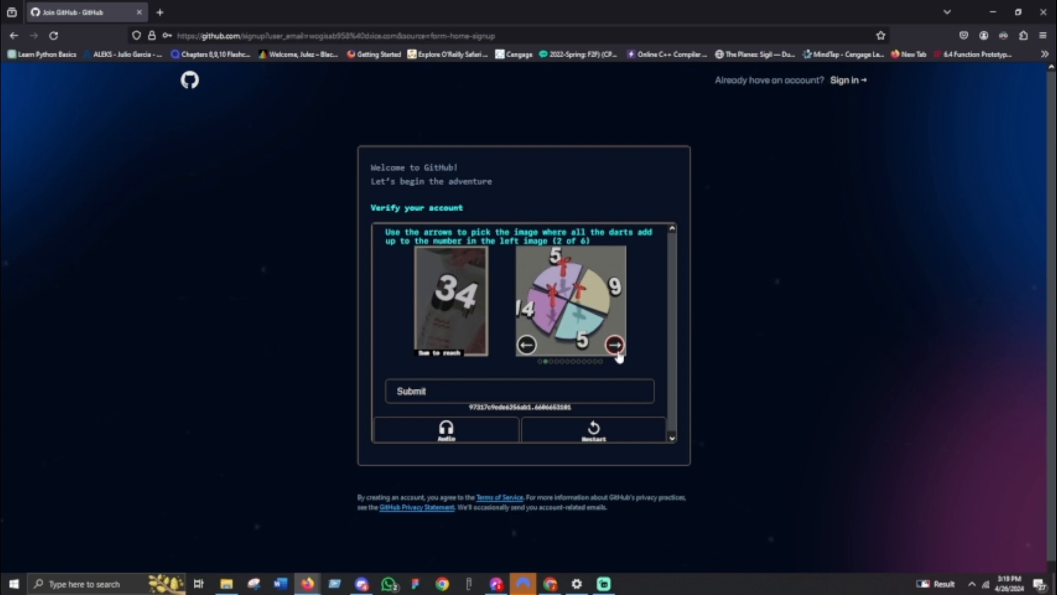
{"action": "left_click", "coordinate": [616, 350]}
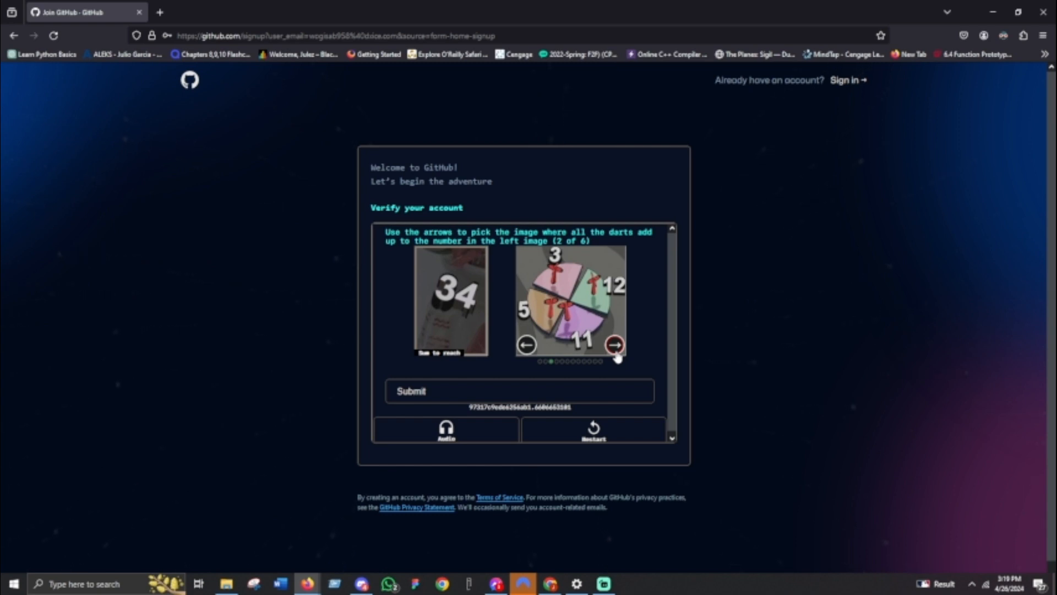
{"action": "left_click", "coordinate": [612, 344]}
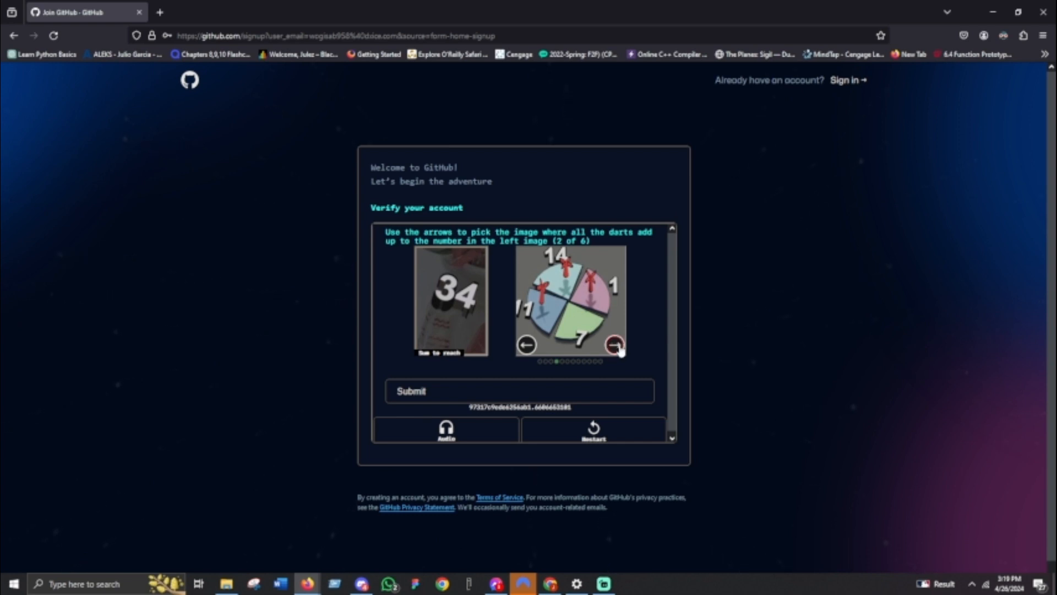
{"action": "left_click", "coordinate": [616, 347]}
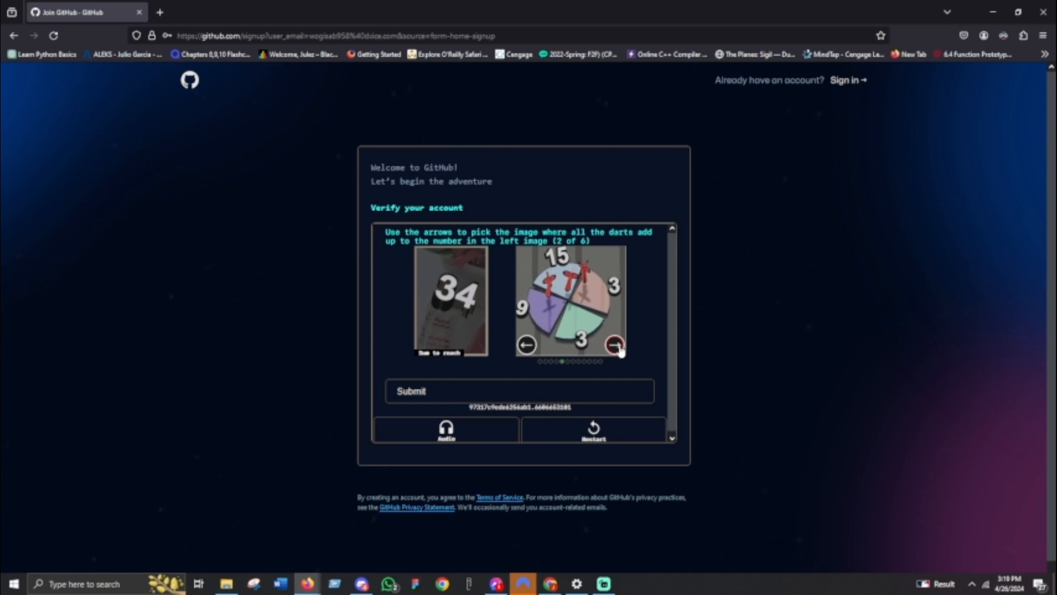
{"action": "left_click", "coordinate": [616, 347]}
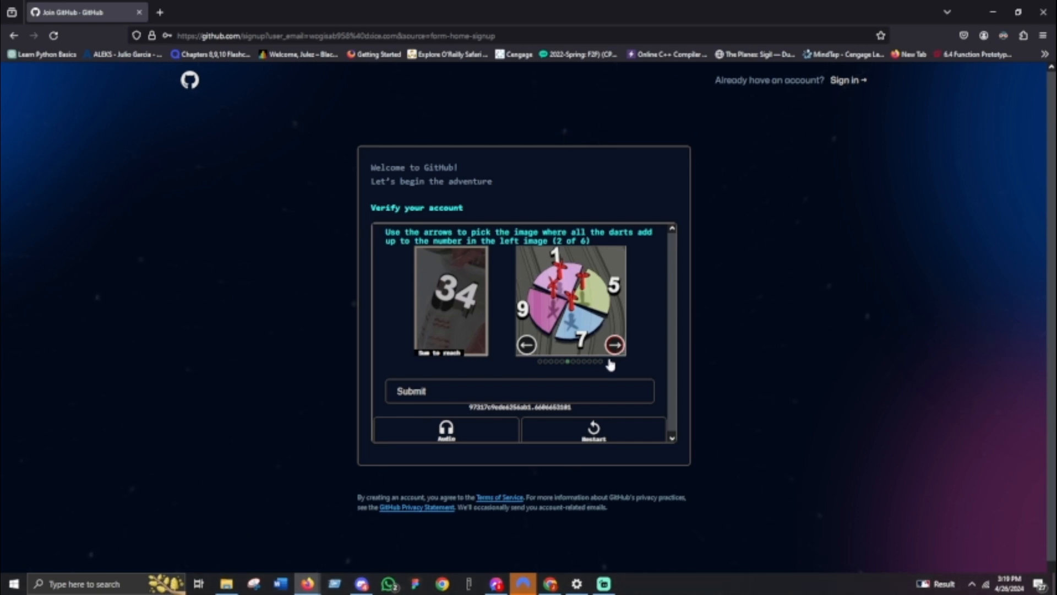
{"action": "left_click", "coordinate": [614, 347]}
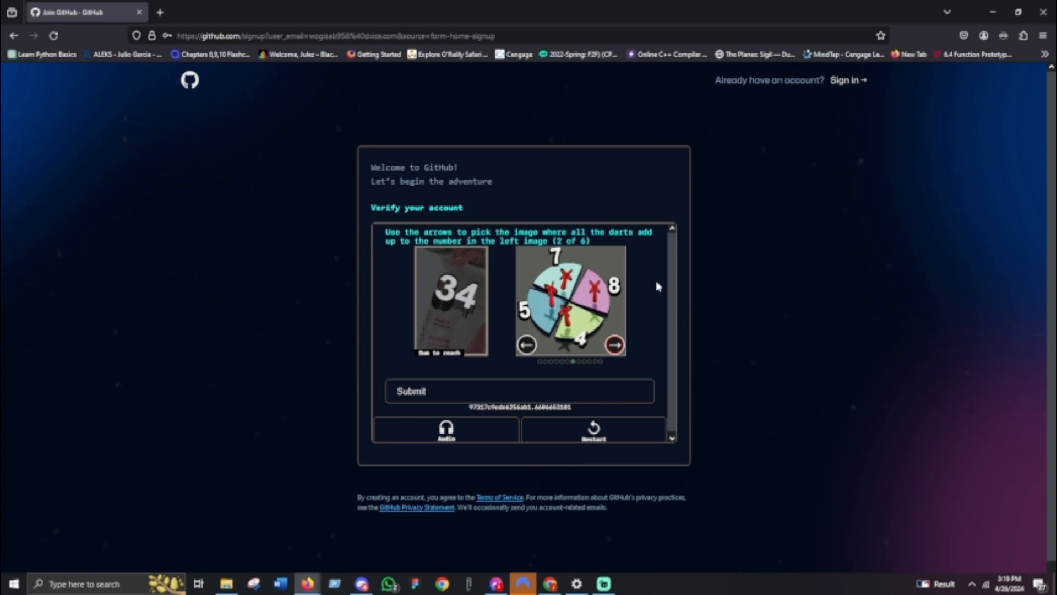
{"action": "left_click", "coordinate": [616, 349]}
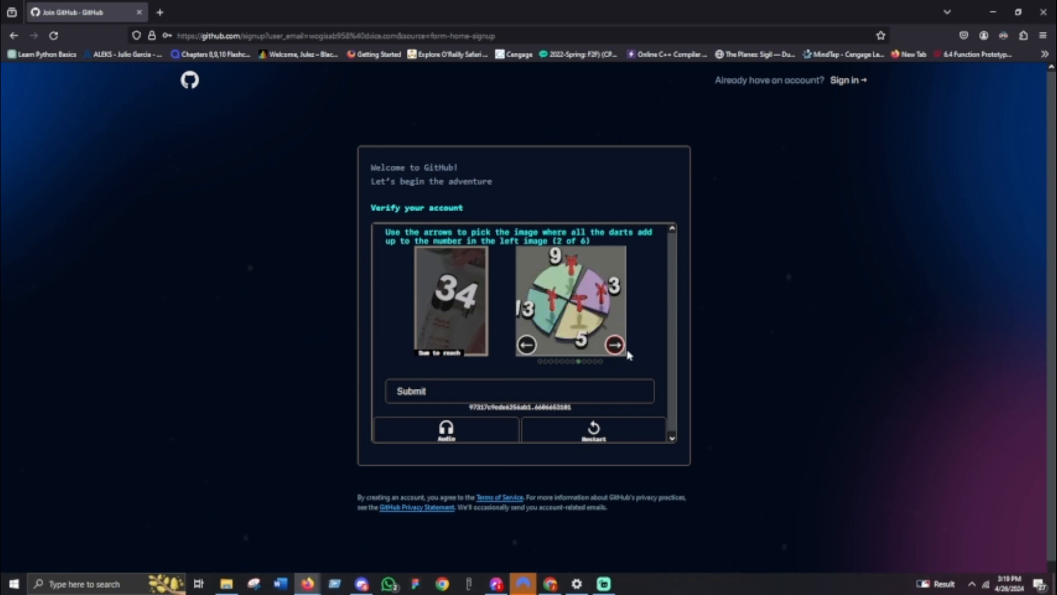
{"action": "left_click", "coordinate": [615, 347]}
{"action": "left_click", "coordinate": [637, 385]}
Answer the next two rounds, starting with the dartboard matching target 40.
{"action": "left_click", "coordinate": [619, 350]}
{"action": "left_click", "coordinate": [618, 350]}
{"action": "left_click", "coordinate": [619, 350]}
{"action": "left_click", "coordinate": [619, 351]}
{"action": "left_click", "coordinate": [619, 351]}
{"action": "left_click", "coordinate": [619, 352]}
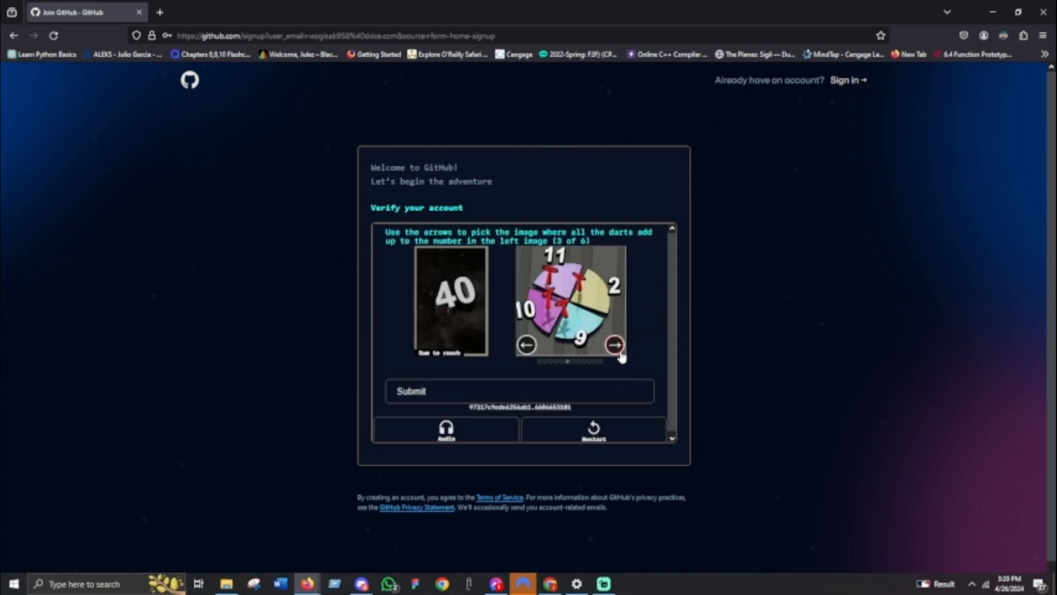
{"action": "left_click", "coordinate": [619, 353]}
{"action": "left_click", "coordinate": [620, 353]}
{"action": "left_click", "coordinate": [622, 356]}
{"action": "left_click", "coordinate": [622, 354]}
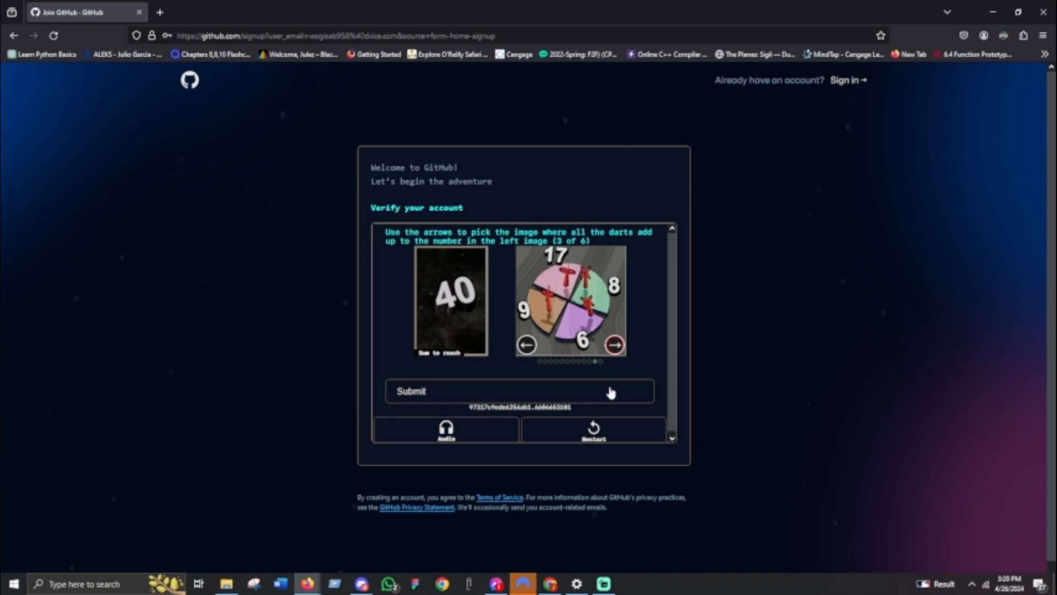
{"action": "left_click", "coordinate": [609, 391]}
{"action": "left_click", "coordinate": [618, 344]}
{"action": "left_click", "coordinate": [616, 387]}
Find and submit the dartboard whose darts add up to 14.
{"action": "left_click", "coordinate": [615, 346]}
{"action": "left_click", "coordinate": [615, 346]}
{"action": "left_click", "coordinate": [617, 345]}
{"action": "left_click", "coordinate": [619, 345]}
{"action": "left_click", "coordinate": [619, 345]}
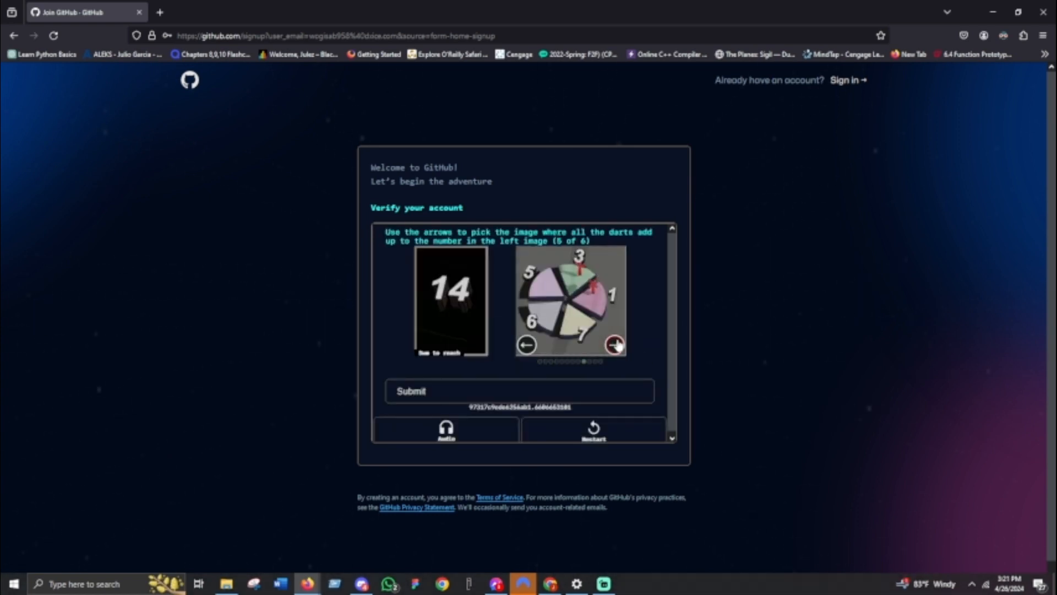
{"action": "left_click", "coordinate": [618, 345]}
{"action": "left_click", "coordinate": [618, 393]}
Pick the dartboard adding up to 16 and submit the final answer.
{"action": "left_click", "coordinate": [614, 351]}
{"action": "left_click", "coordinate": [613, 350]}
{"action": "left_click", "coordinate": [614, 350]}
{"action": "left_click", "coordinate": [614, 350]}
{"action": "left_click", "coordinate": [614, 350]}
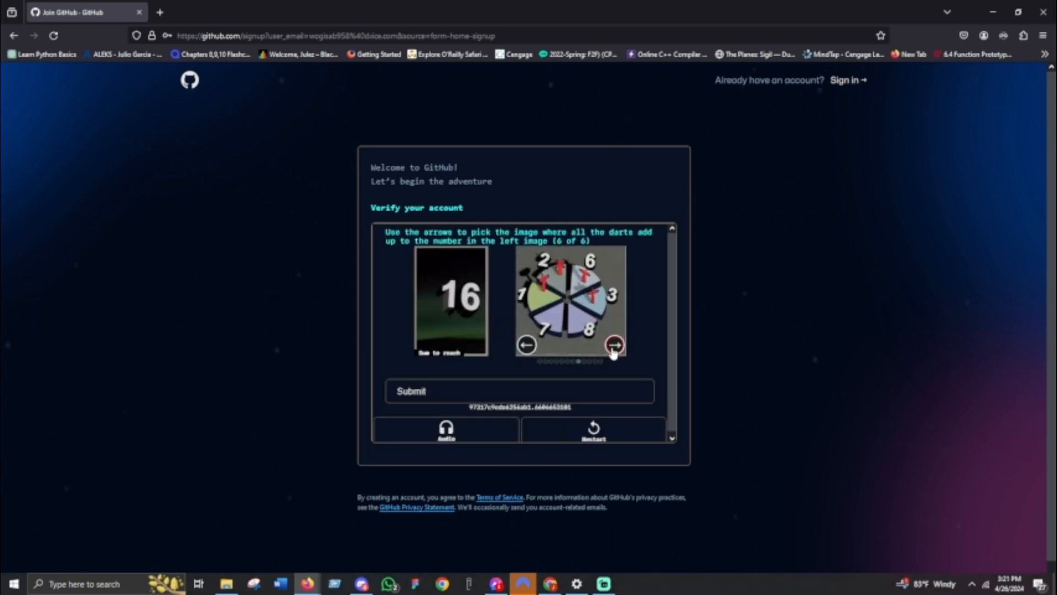
{"action": "left_click", "coordinate": [614, 350]}
{"action": "left_click", "coordinate": [611, 391]}
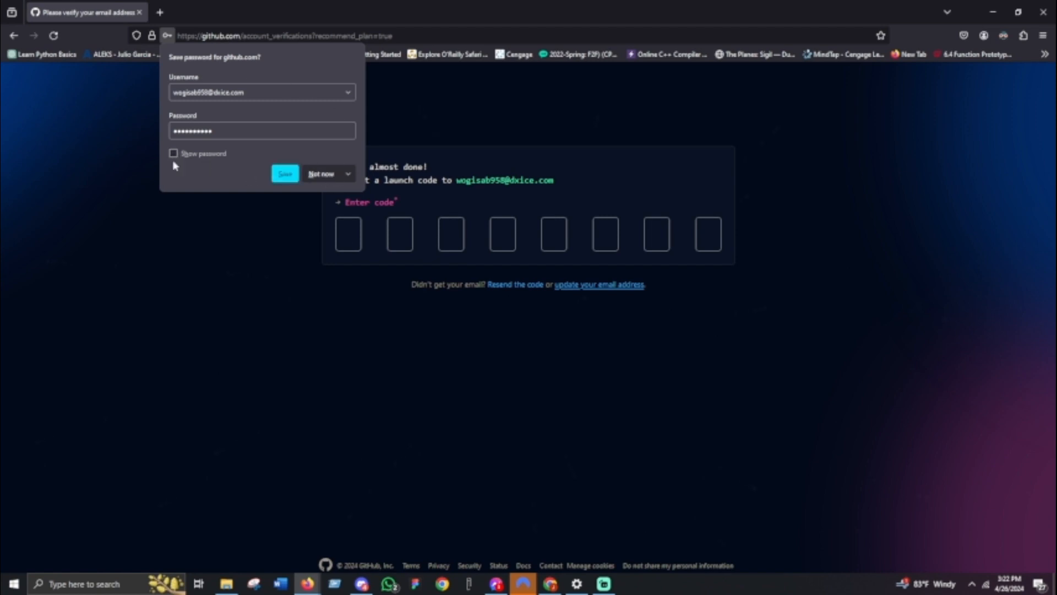
Decline saving the password, then paste the emailed launch code into the code boxes.
{"action": "left_click", "coordinate": [317, 175]}
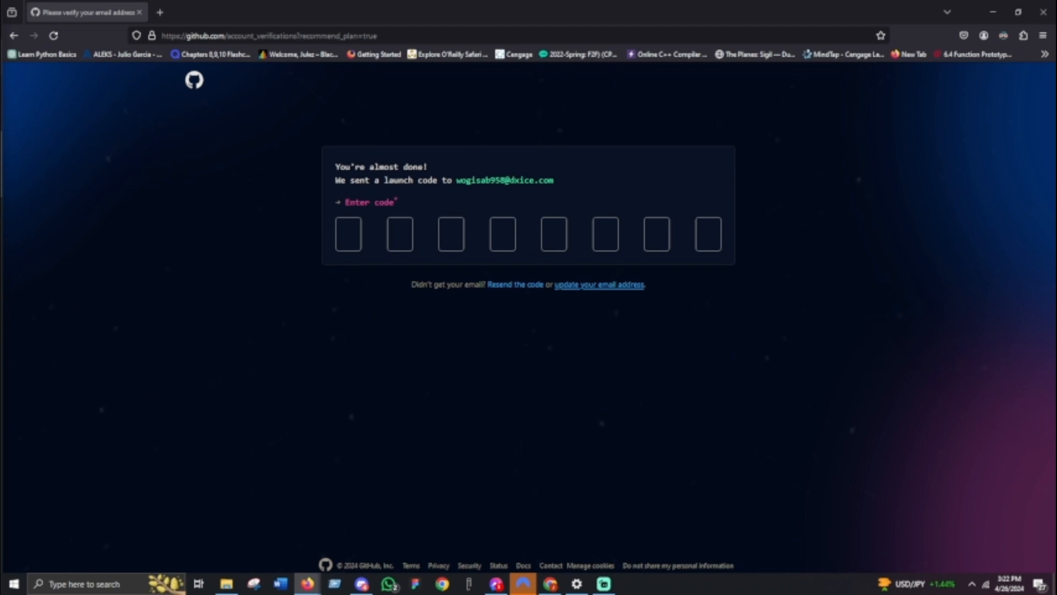
{"action": "left_click_drag", "start_coordinate": [0, 141], "coordinate": [474, 1]}
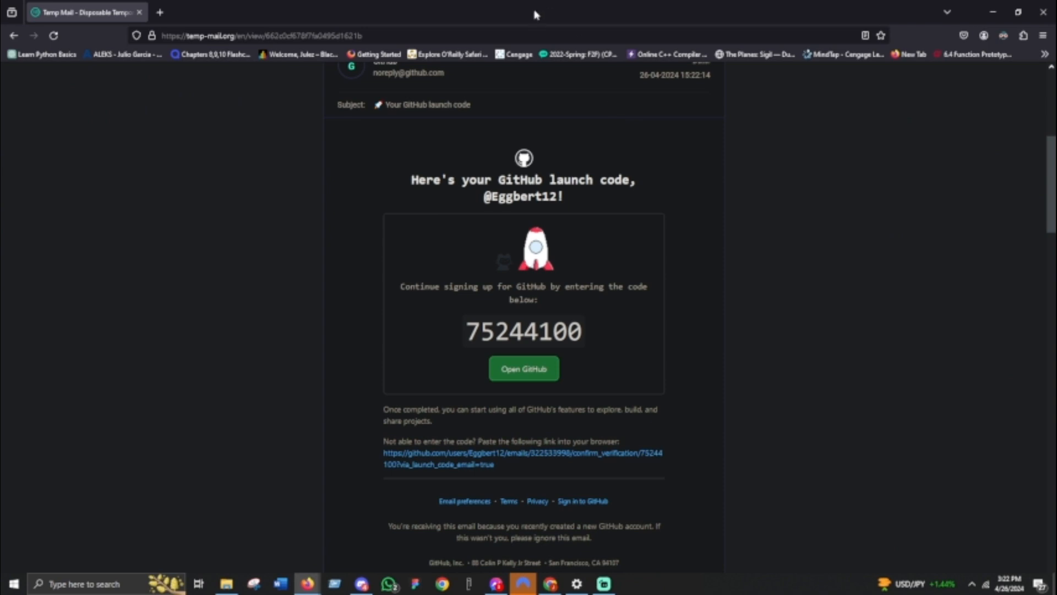
{"action": "left_click_drag", "start_coordinate": [535, 15], "coordinate": [0, 75]}
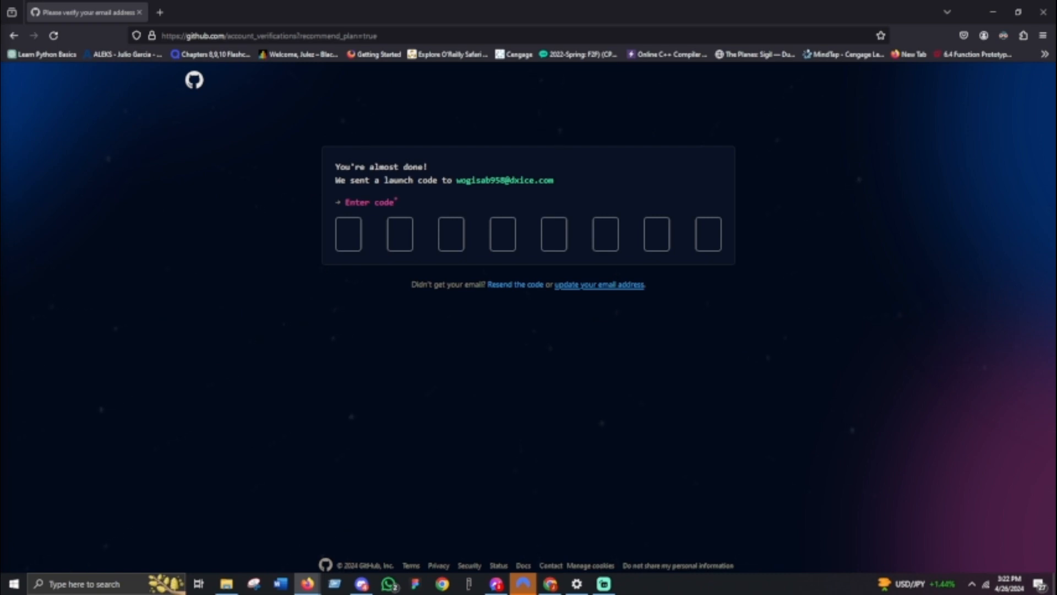
{"action": "left_click", "coordinate": [344, 239]}
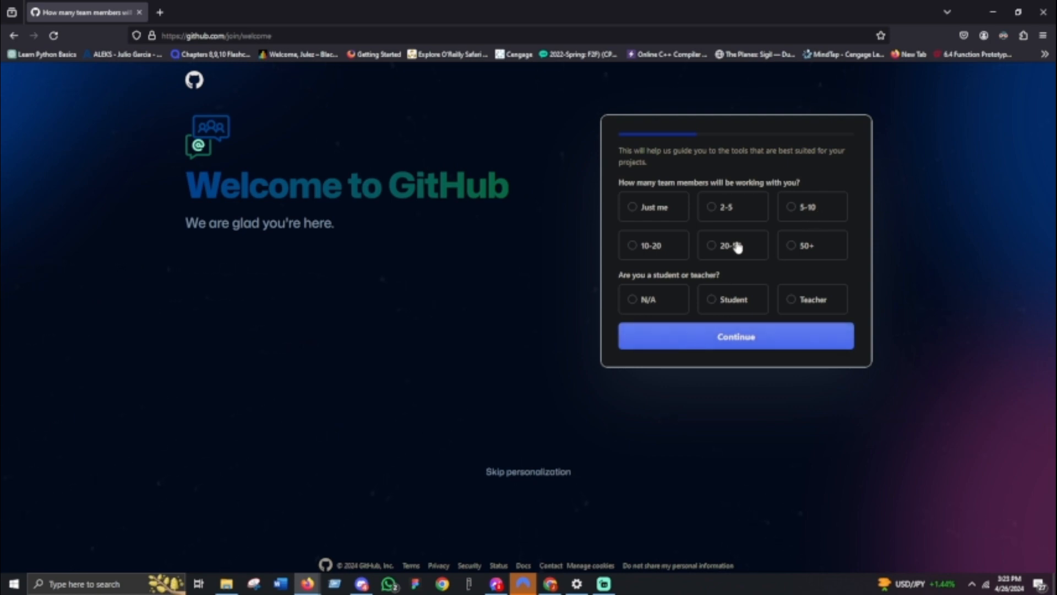
Answer the survey with a team size of 2-5 members.
{"action": "left_click", "coordinate": [737, 211]}
{"action": "left_click", "coordinate": [700, 347]}
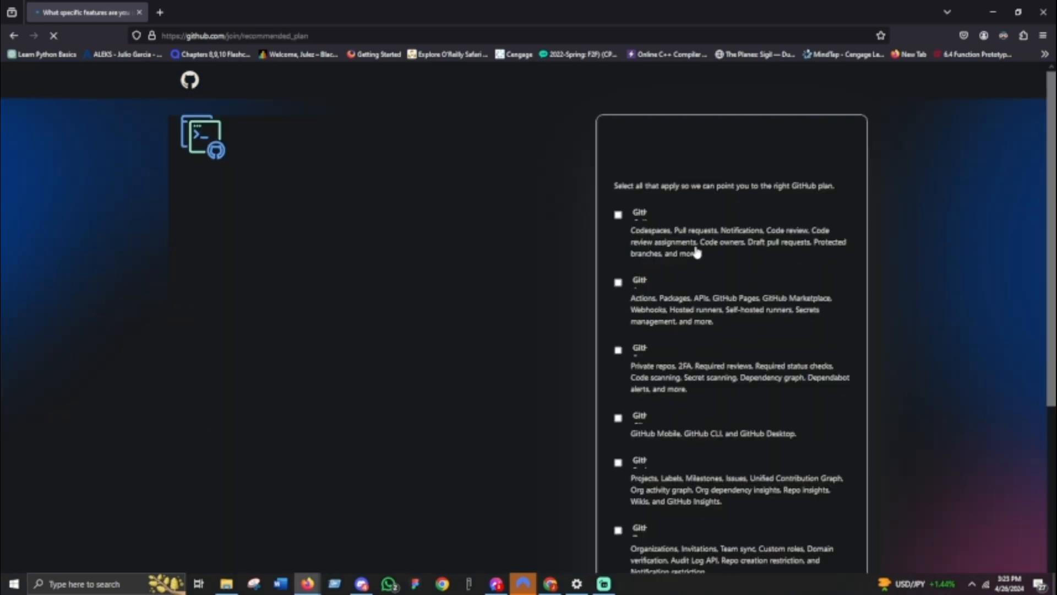
{"action": "scroll", "coordinate": [697, 248], "scroll_direction": "down", "scroll_amount": 1}
{"action": "scroll", "coordinate": [708, 227], "scroll_direction": "up", "scroll_amount": 1}
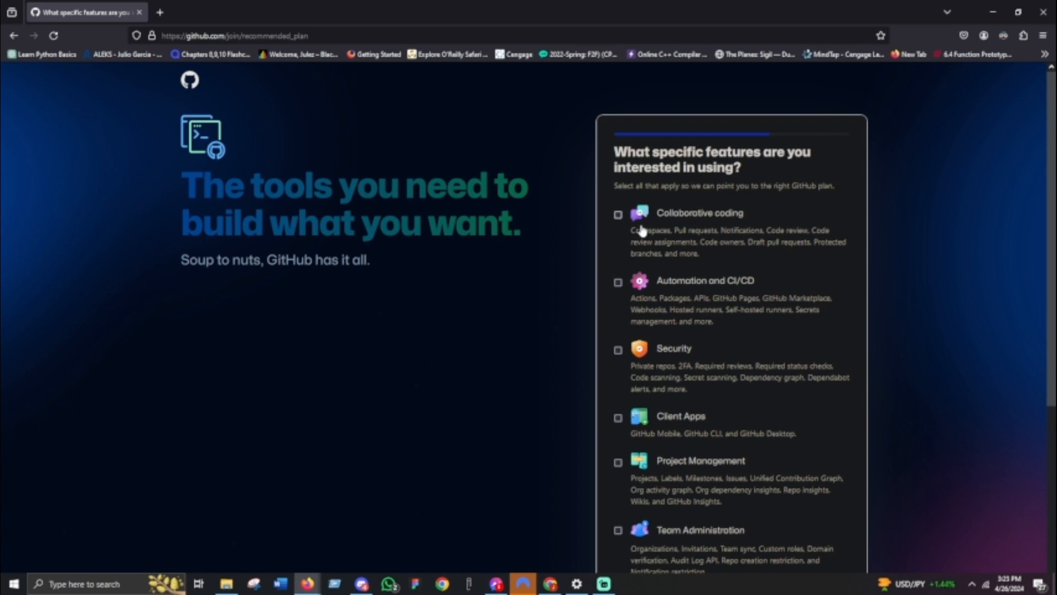
Select Collaborative coding as the feature of interest and submit the survey.
{"action": "left_click", "coordinate": [617, 214]}
{"action": "scroll", "coordinate": [683, 238], "scroll_direction": "down", "scroll_amount": 1}
{"action": "scroll", "coordinate": [688, 236], "scroll_direction": "down", "scroll_amount": 1}
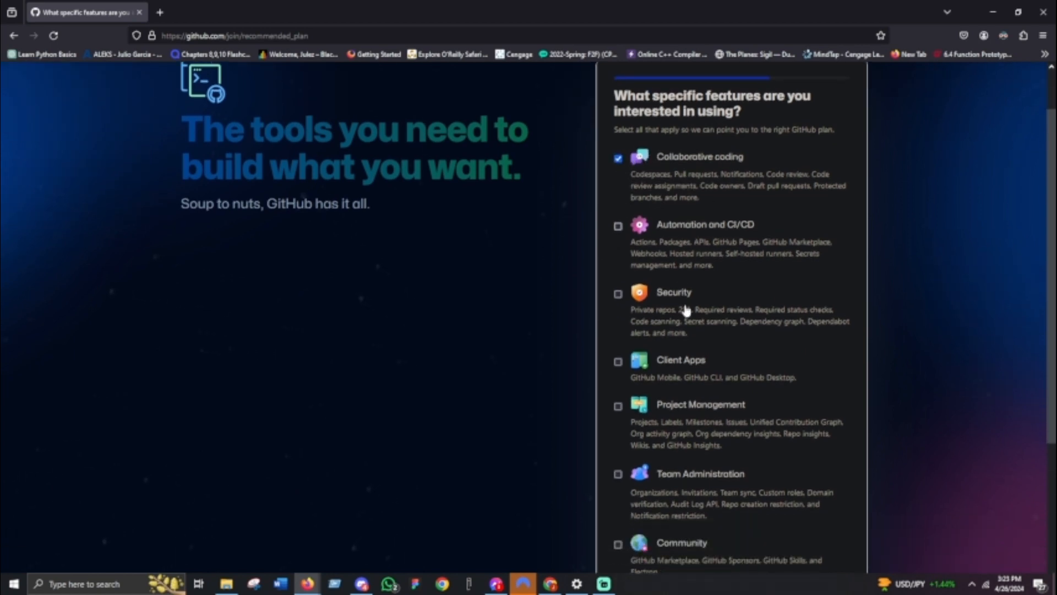
{"action": "scroll", "coordinate": [740, 325], "scroll_direction": "down", "scroll_amount": 2}
{"action": "scroll", "coordinate": [757, 154], "scroll_direction": "up", "scroll_amount": 2}
{"action": "scroll", "coordinate": [683, 292], "scroll_direction": "down", "scroll_amount": 1}
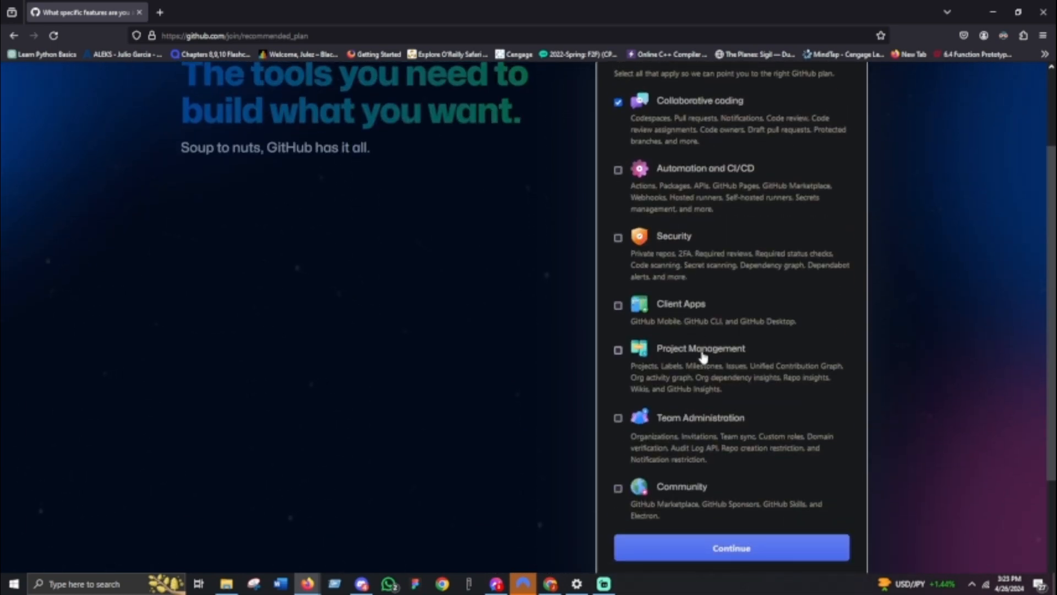
{"action": "scroll", "coordinate": [702, 360], "scroll_direction": "down", "scroll_amount": 1}
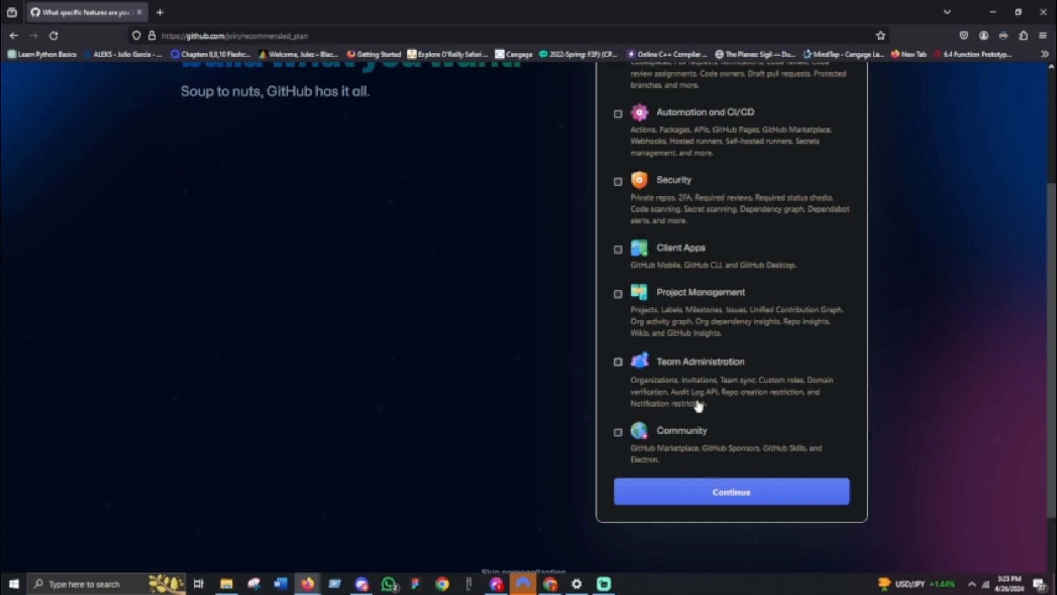
{"action": "left_click", "coordinate": [705, 491]}
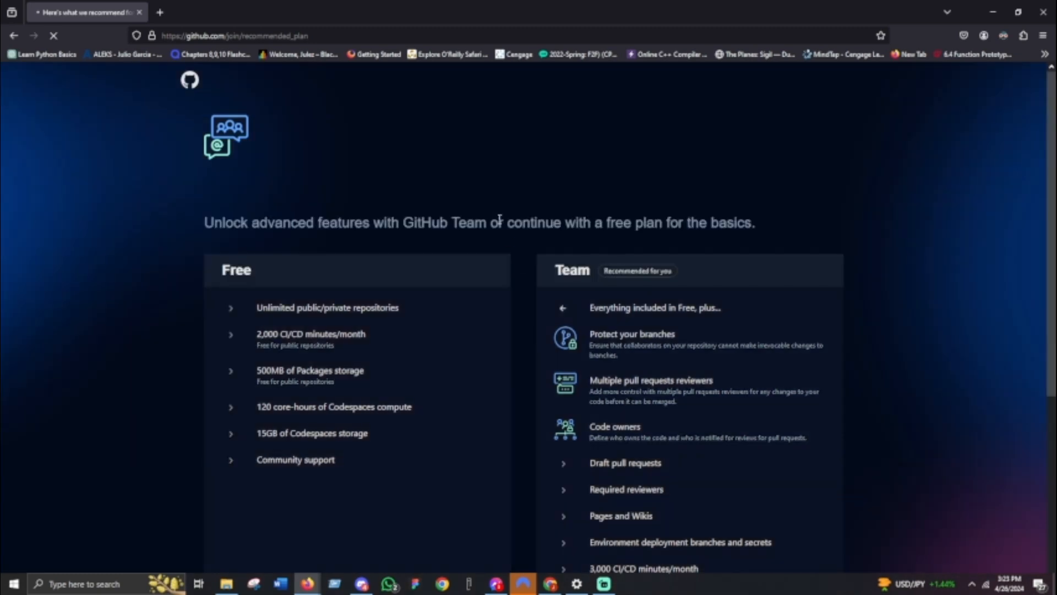
Compare the Free and Team ($4 per user/month) plans and continue with Free.
{"action": "scroll", "coordinate": [485, 159], "scroll_direction": "up", "scroll_amount": 1}
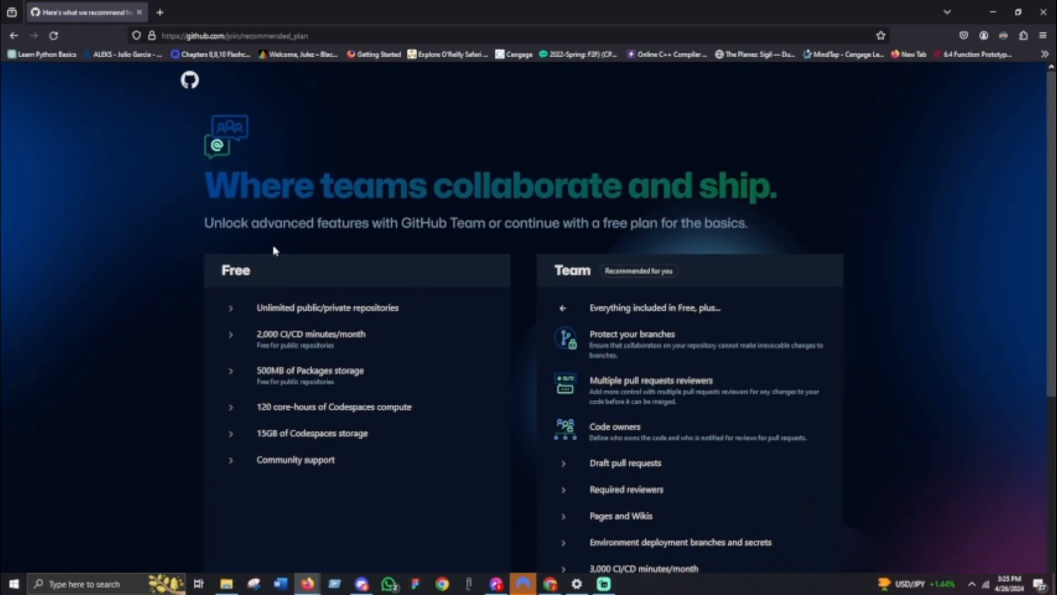
{"action": "scroll", "coordinate": [427, 304], "scroll_direction": "down", "scroll_amount": 1}
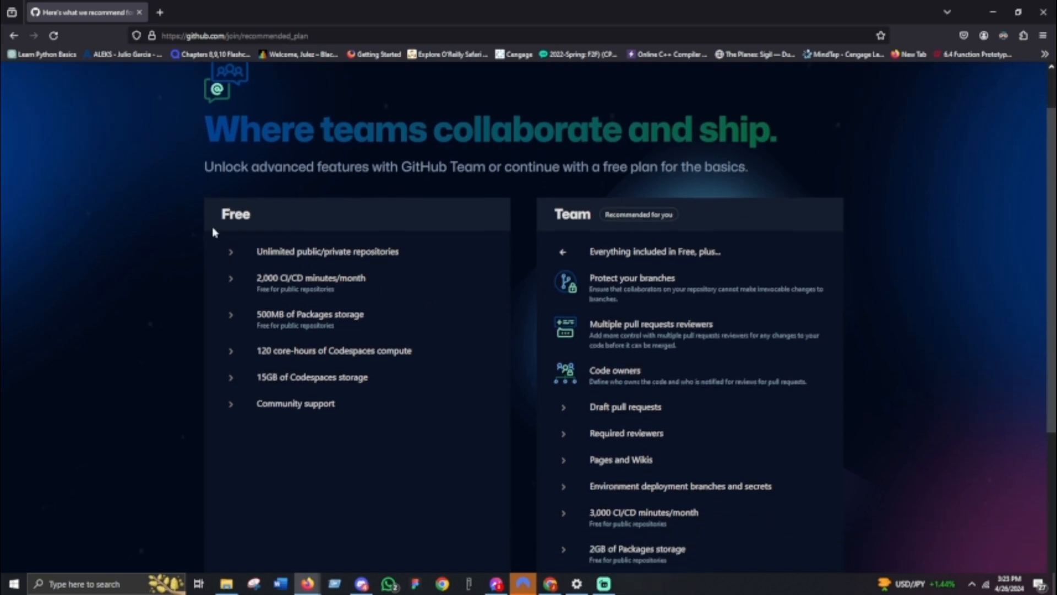
{"action": "scroll", "coordinate": [753, 308], "scroll_direction": "down", "scroll_amount": 2}
{"action": "scroll", "coordinate": [754, 308], "scroll_direction": "down", "scroll_amount": 1}
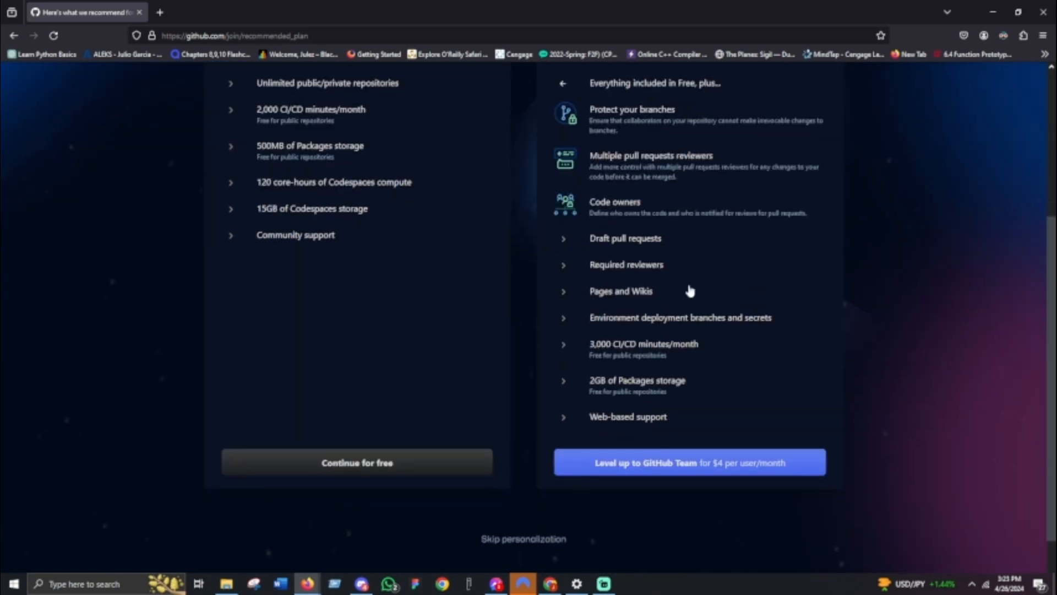
{"action": "scroll", "coordinate": [547, 351], "scroll_direction": "up", "scroll_amount": 1}
{"action": "scroll", "coordinate": [548, 349], "scroll_direction": "up", "scroll_amount": 1}
{"action": "scroll", "coordinate": [532, 357], "scroll_direction": "down", "scroll_amount": 1}
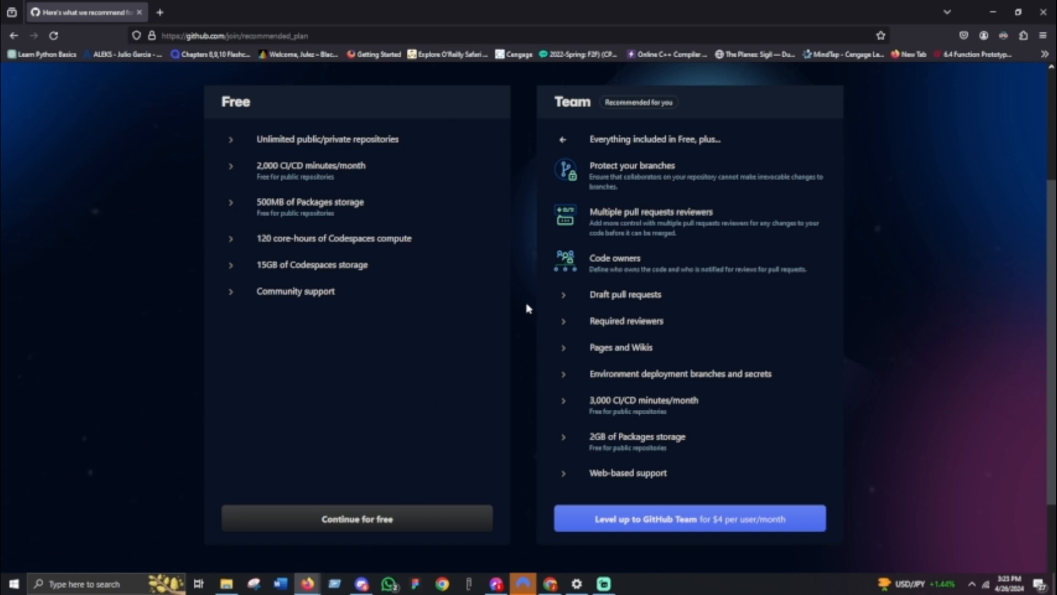
{"action": "left_click", "coordinate": [366, 516]}
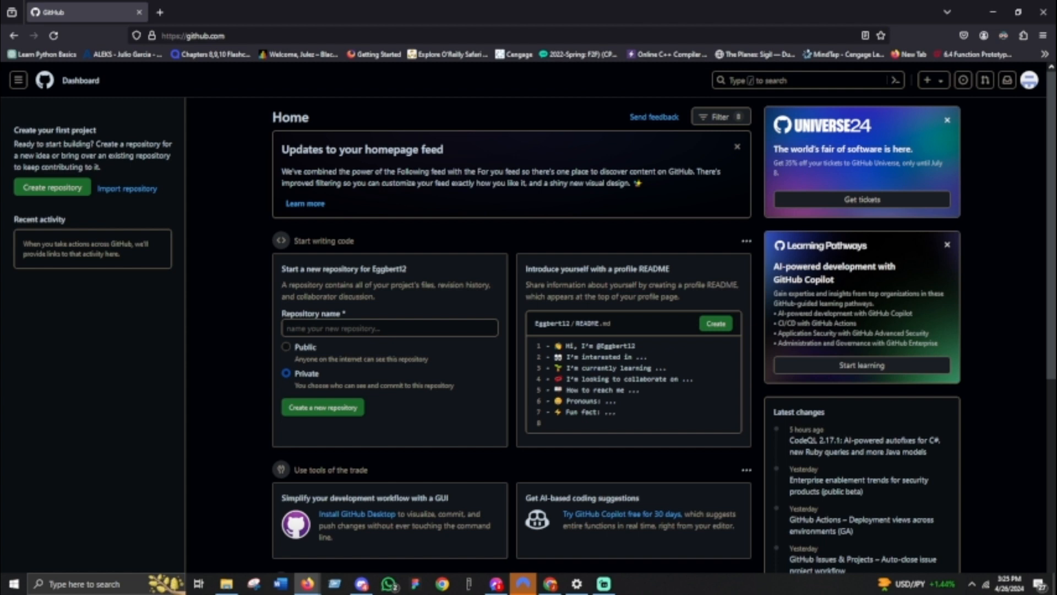
Create a new public repository, naming it 'myFirstRepo'.
{"action": "left_click", "coordinate": [62, 186]}
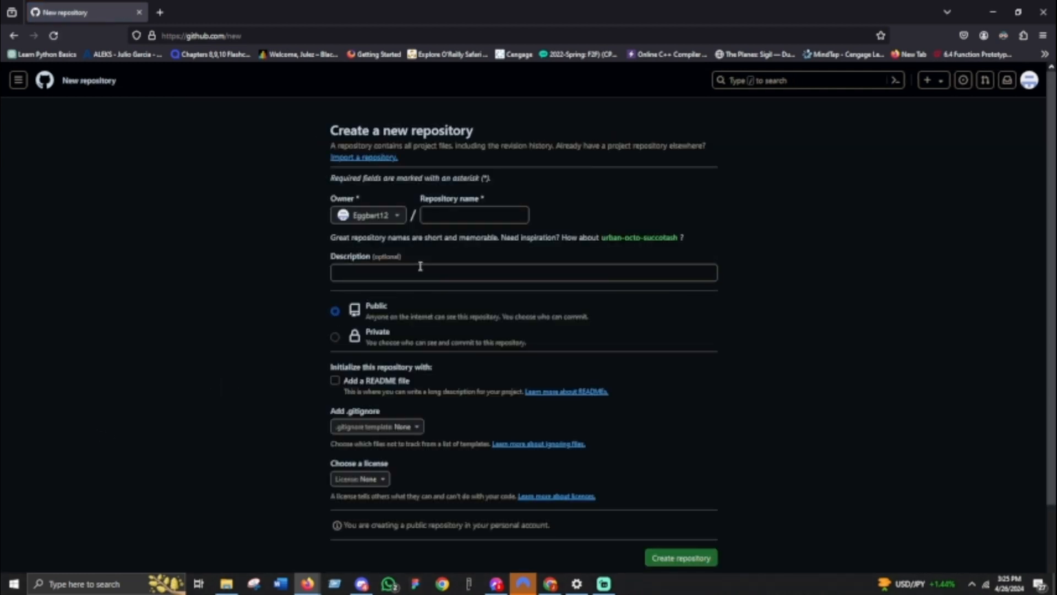
{"action": "left_click", "coordinate": [457, 216]}
{"action": "type", "text": "myf"}
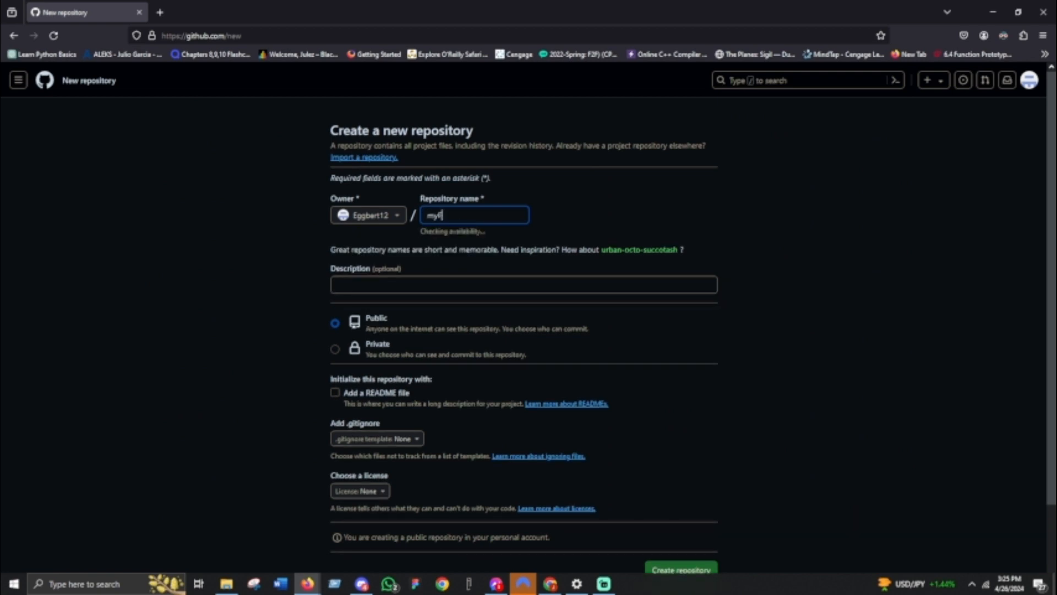
{"action": "type", "text": "irstRepo"}
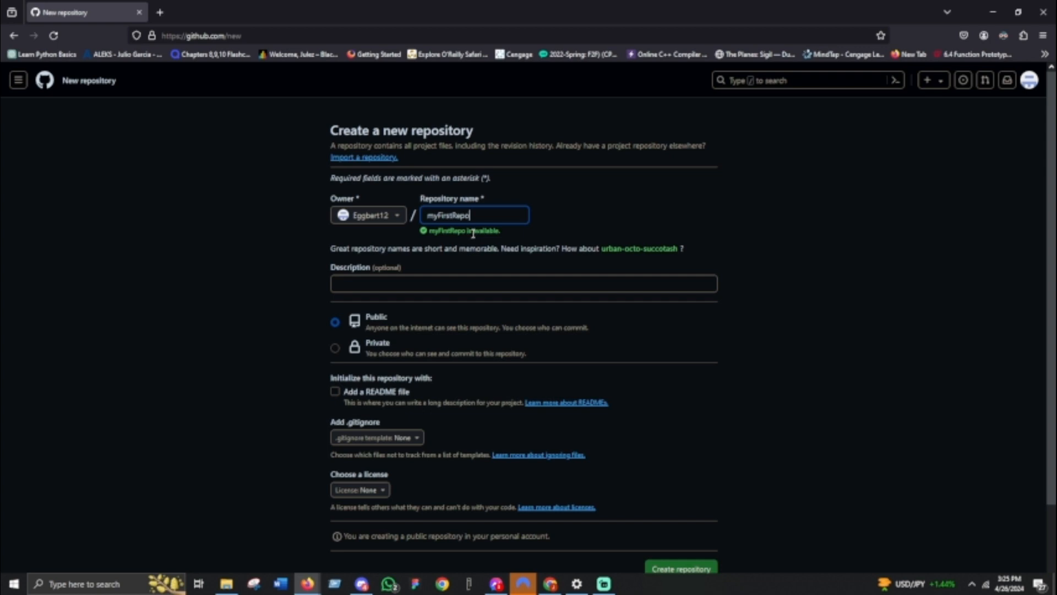
{"action": "scroll", "coordinate": [705, 337], "scroll_direction": "down", "scroll_amount": 3}
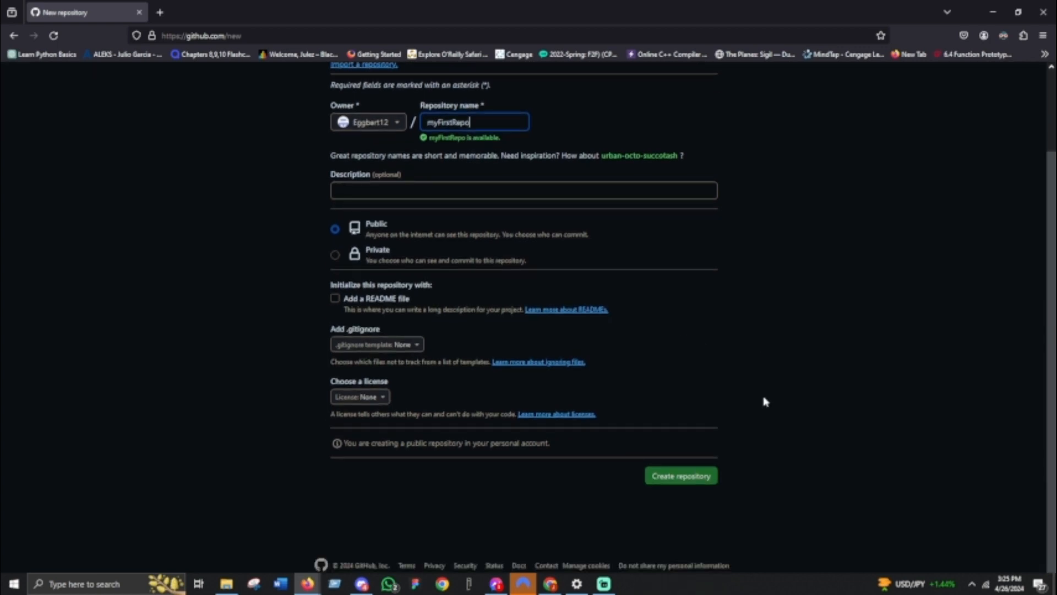
{"action": "left_click", "coordinate": [660, 481]}
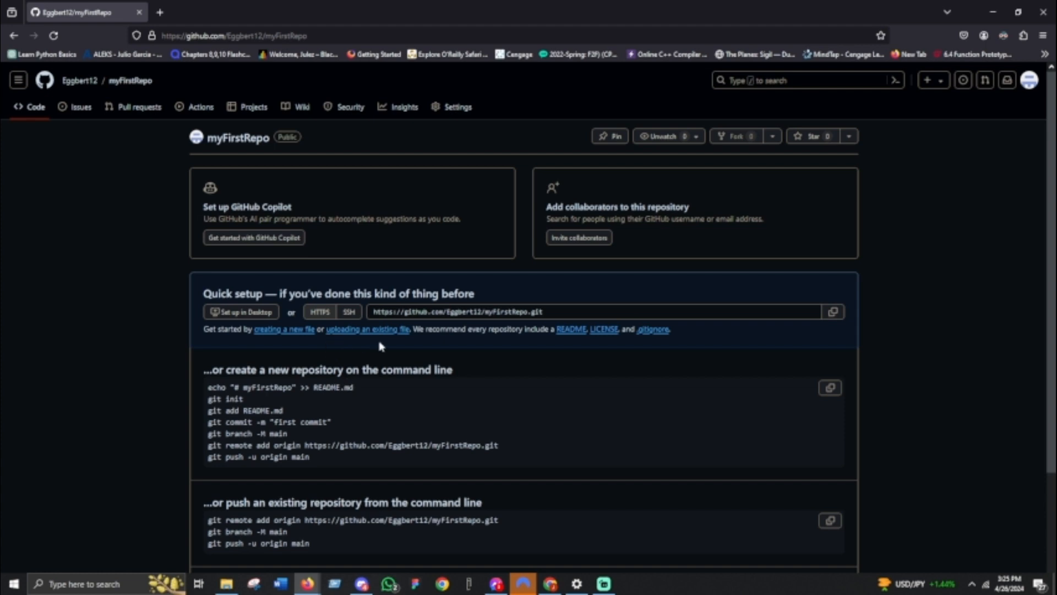
From myFirstRepo's Quick setup section, start a new file on the main branch.
{"action": "scroll", "coordinate": [524, 335], "scroll_direction": "down", "scroll_amount": 3}
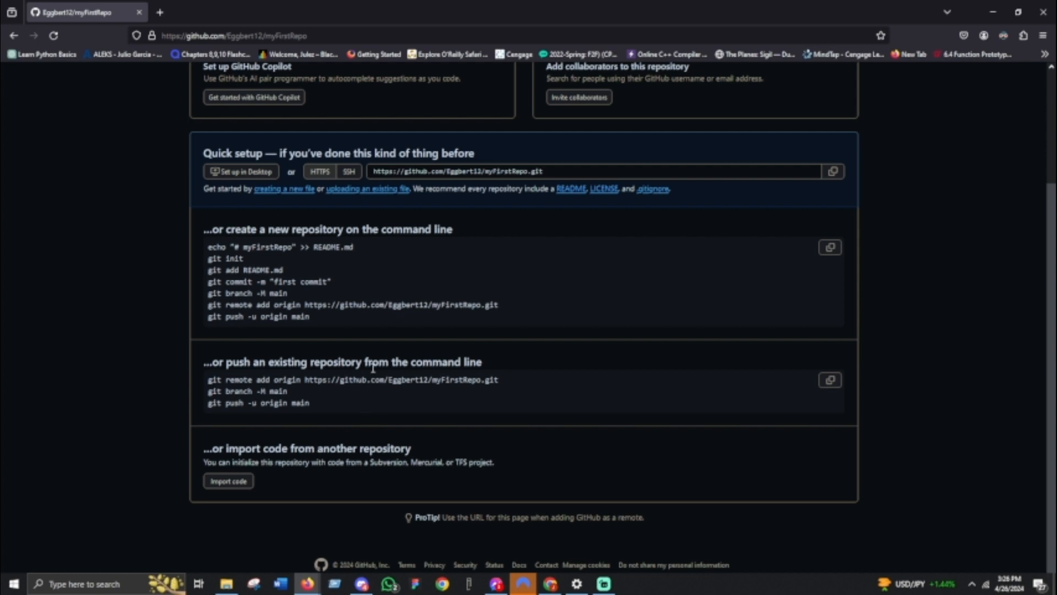
{"action": "scroll", "coordinate": [378, 239], "scroll_direction": "up", "scroll_amount": 1}
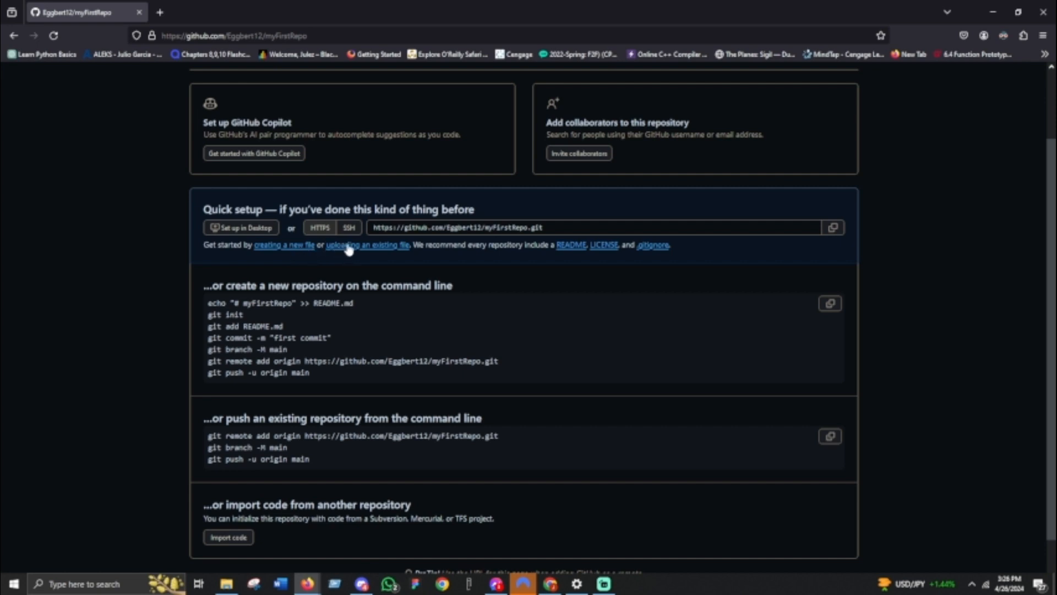
{"action": "left_click", "coordinate": [261, 247]}
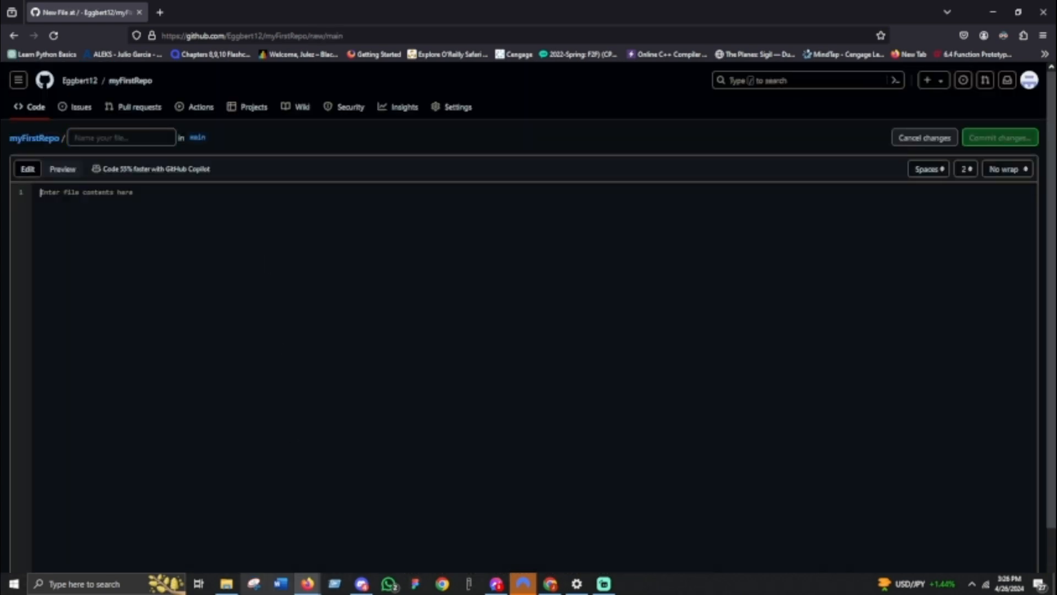
Name the new empty file hello_world.c and commit it to main as 'Create hello_world.c'.
{"action": "left_click", "coordinate": [773, 188]}
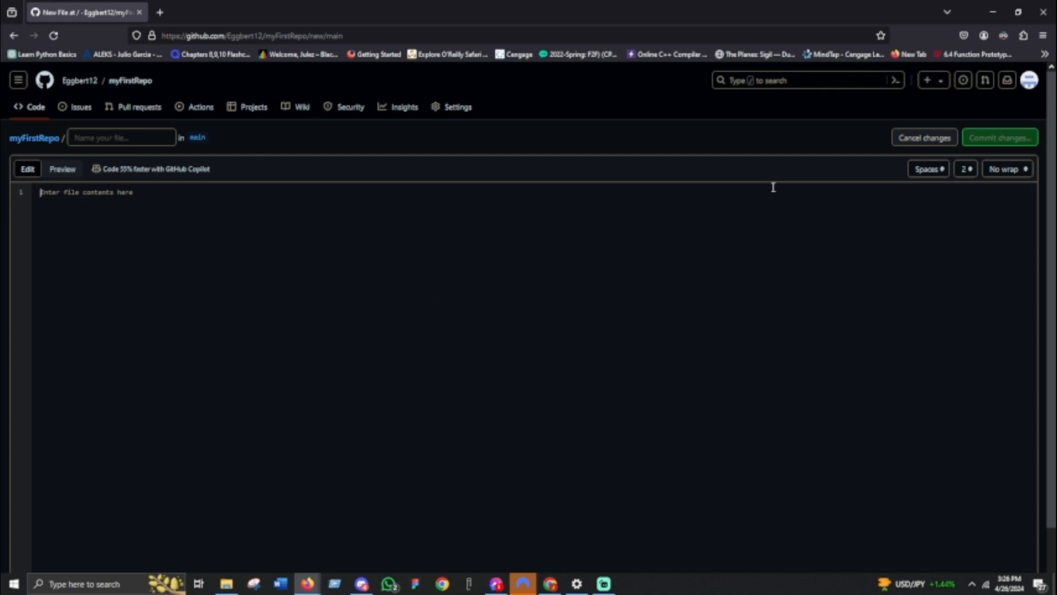
{"action": "left_click", "coordinate": [142, 141]}
{"action": "type", "text": "he"}
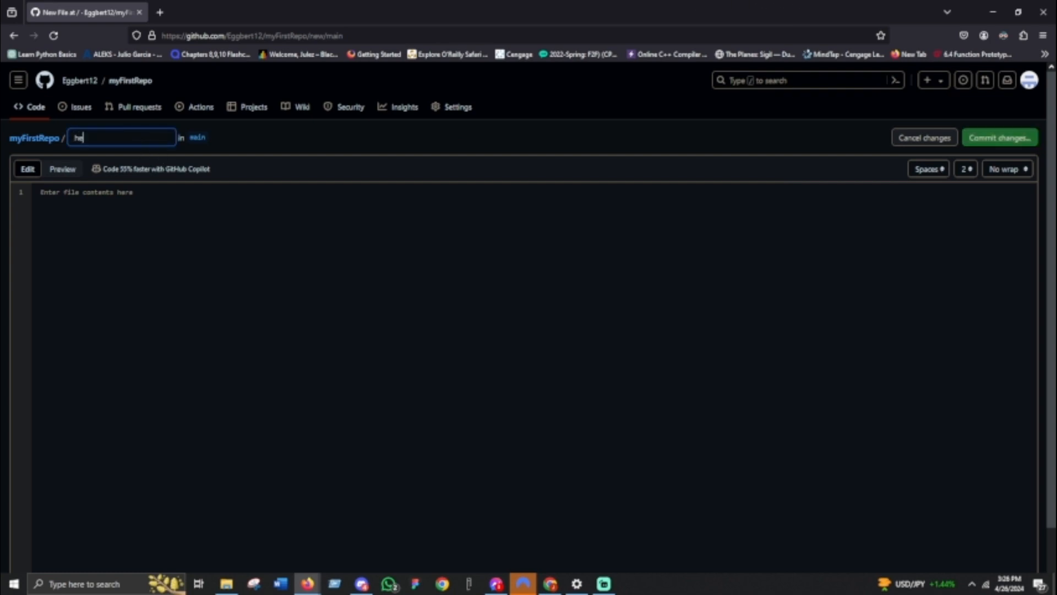
{"action": "type", "text": "llo_world.c"}
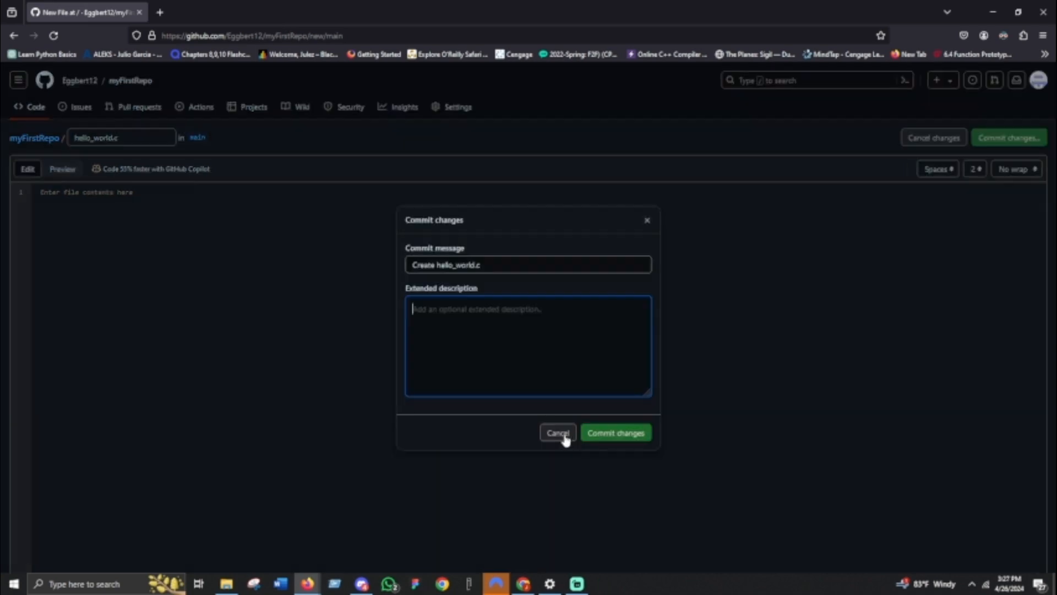
{"action": "left_click", "coordinate": [562, 434]}
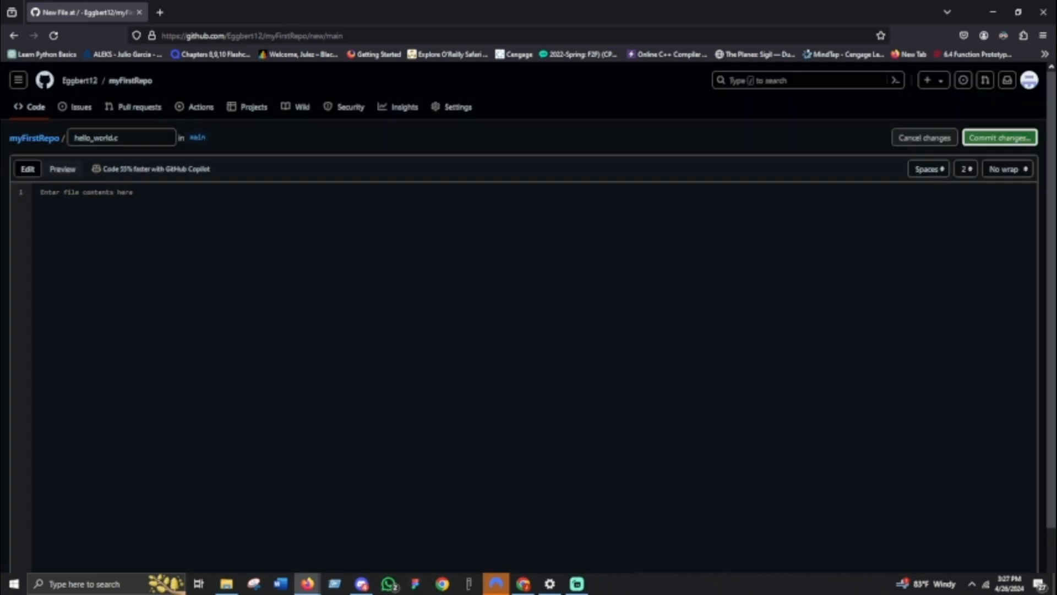
{"action": "left_click", "coordinate": [988, 138]}
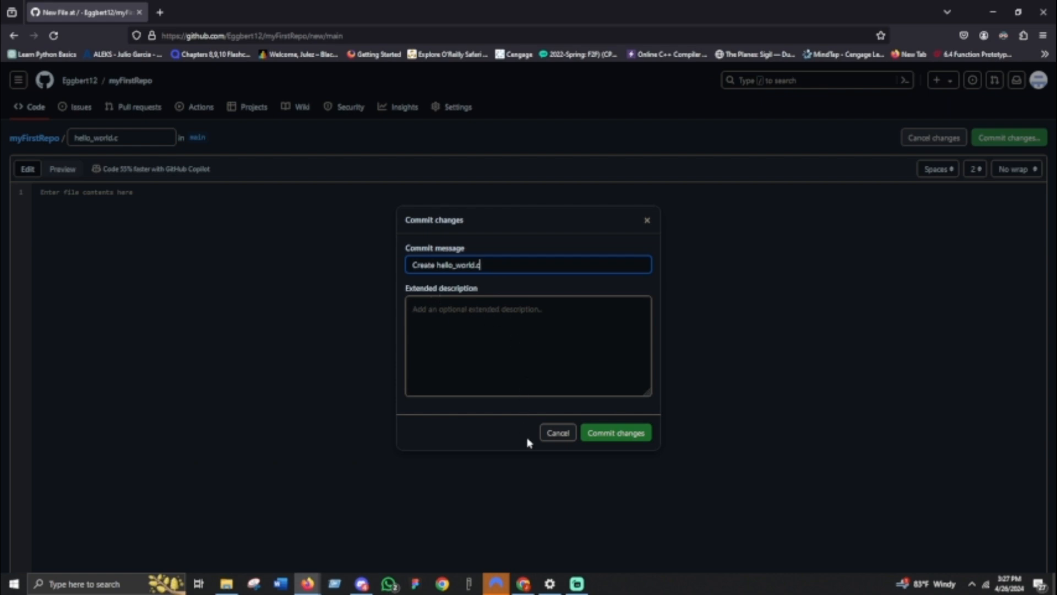
{"action": "left_click", "coordinate": [614, 436]}
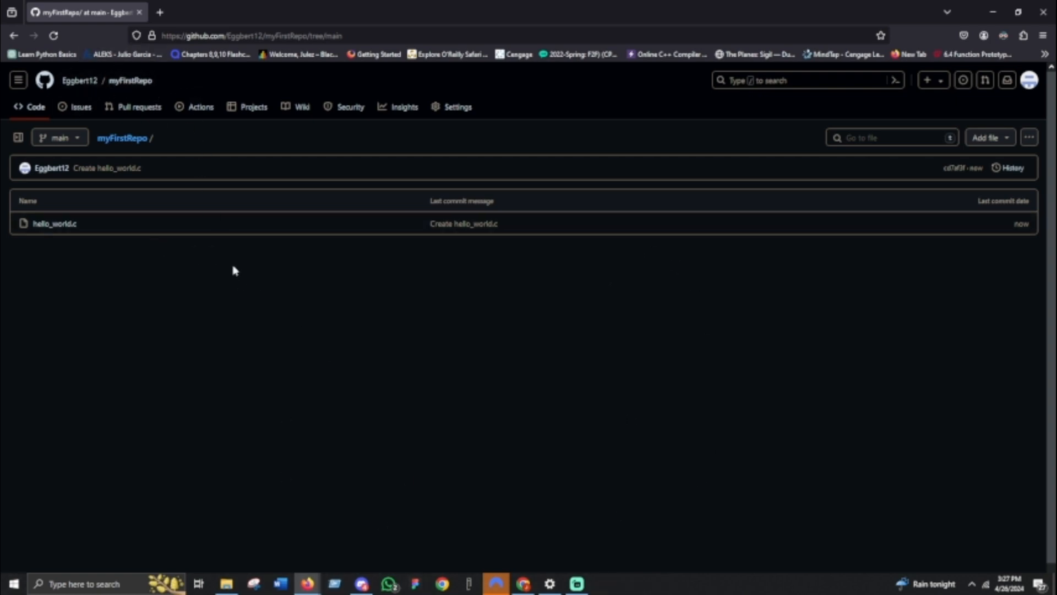
{"action": "mouse_move", "coordinate": [83, 83]}
{"action": "left_click", "coordinate": [124, 82]}
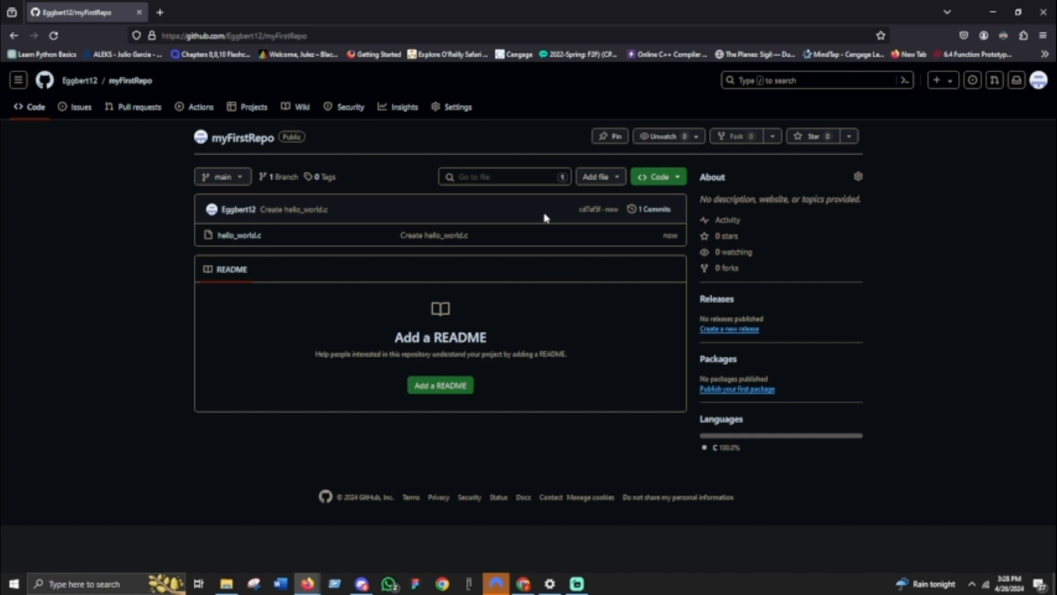
Try creating a codespace on main, then close the page showing the Usage not allowed error.
{"action": "left_click", "coordinate": [677, 178]}
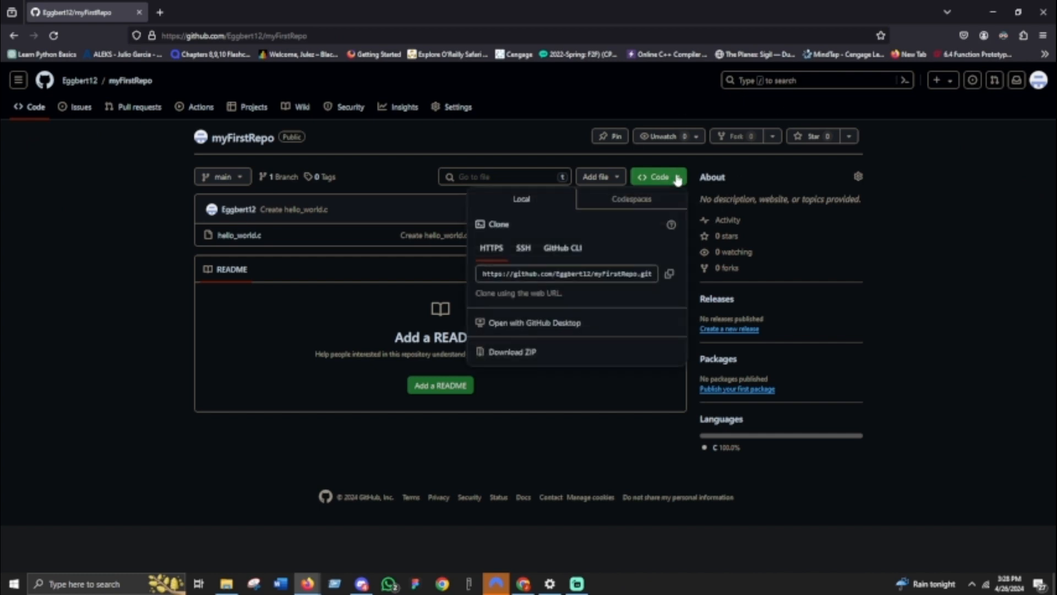
{"action": "left_click", "coordinate": [650, 200]}
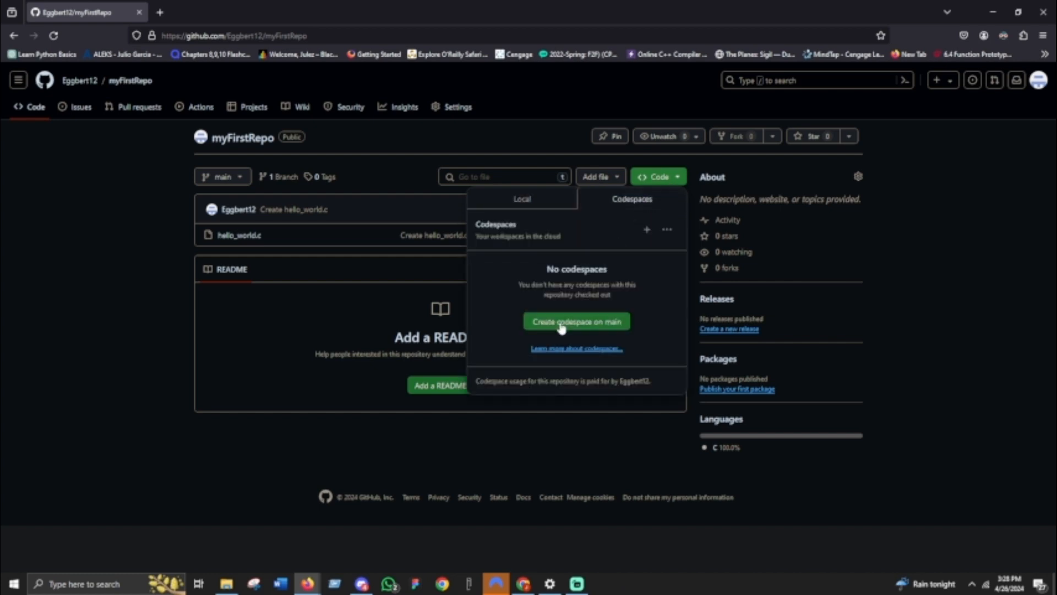
{"action": "left_click", "coordinate": [560, 328]}
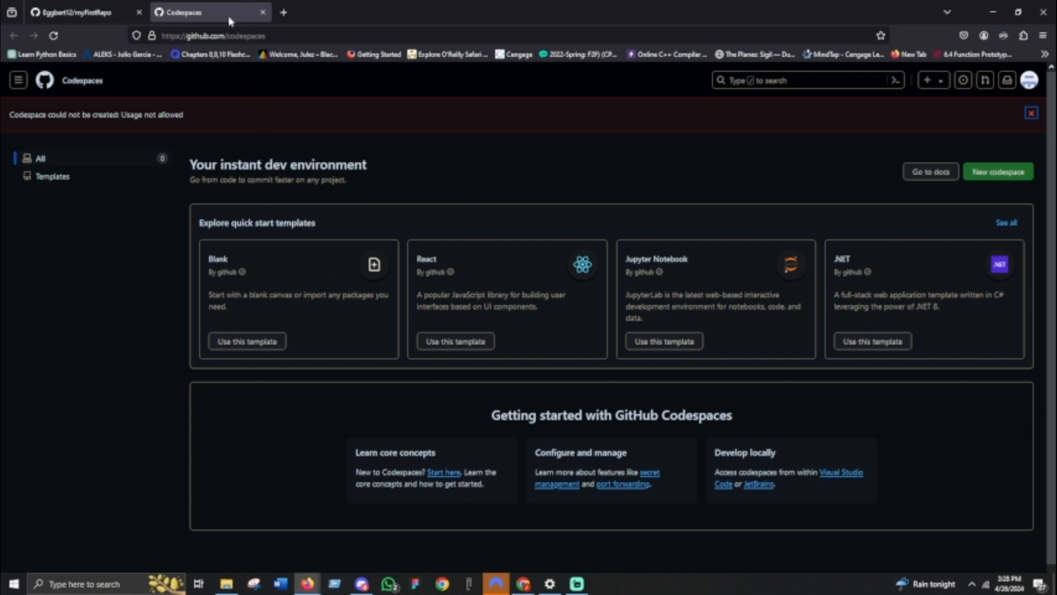
{"action": "left_click", "coordinate": [263, 13]}
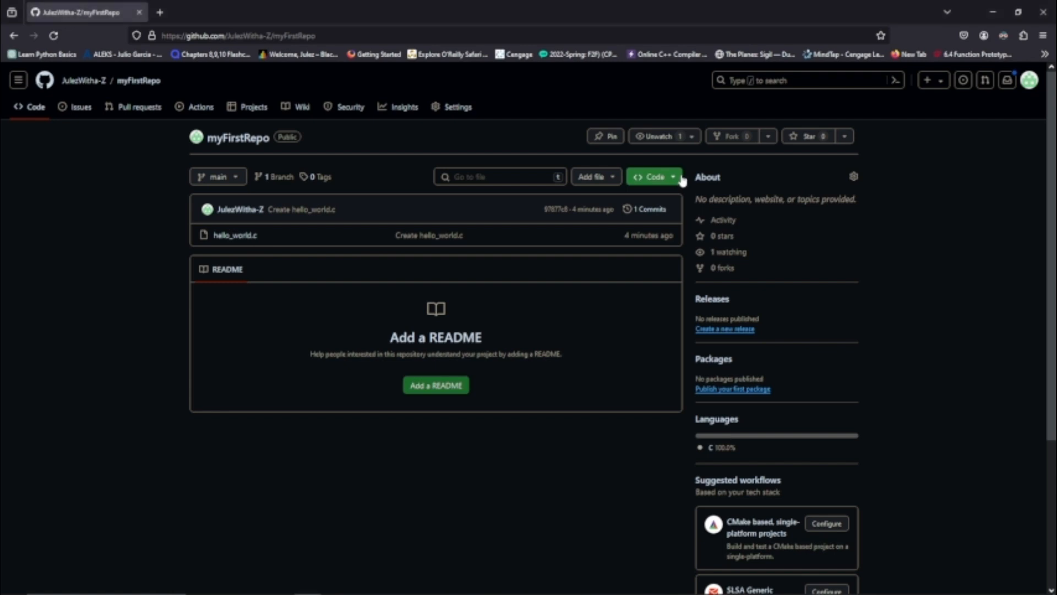
Create a codespace on the main branch of myFirstRepo from the Code menu.
{"action": "left_click", "coordinate": [675, 176]}
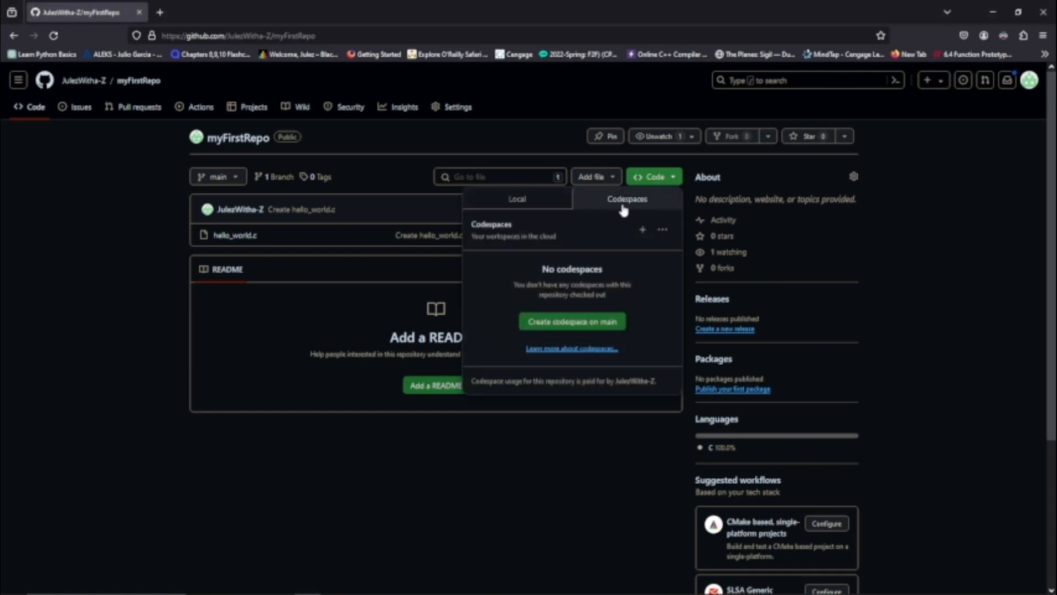
{"action": "left_click", "coordinate": [579, 327]}
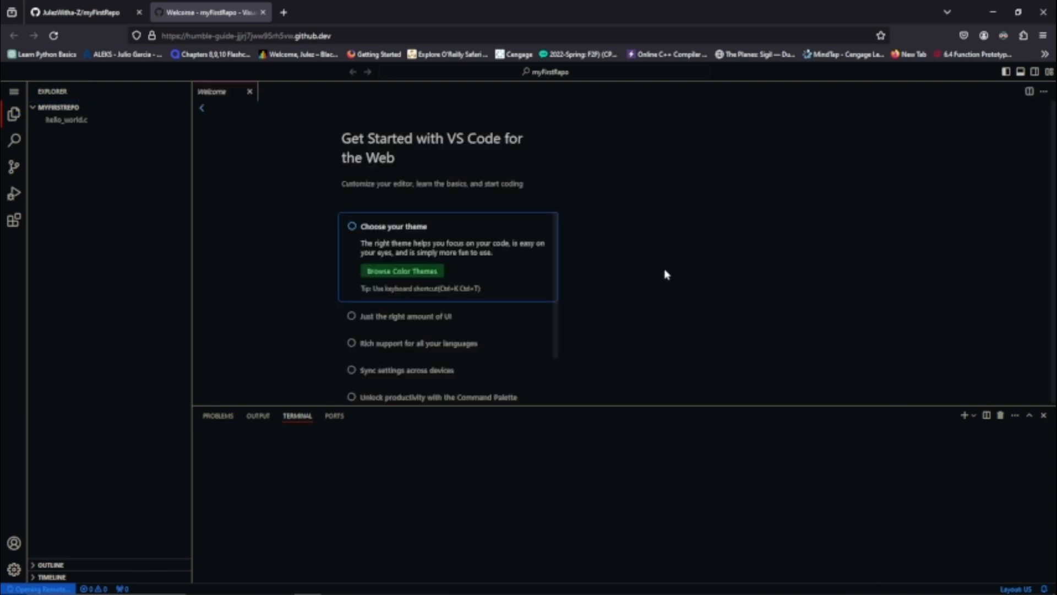
Leave the Get Started walkthrough and return to the Welcome page.
{"action": "scroll", "coordinate": [455, 261], "scroll_direction": "down", "scroll_amount": 2}
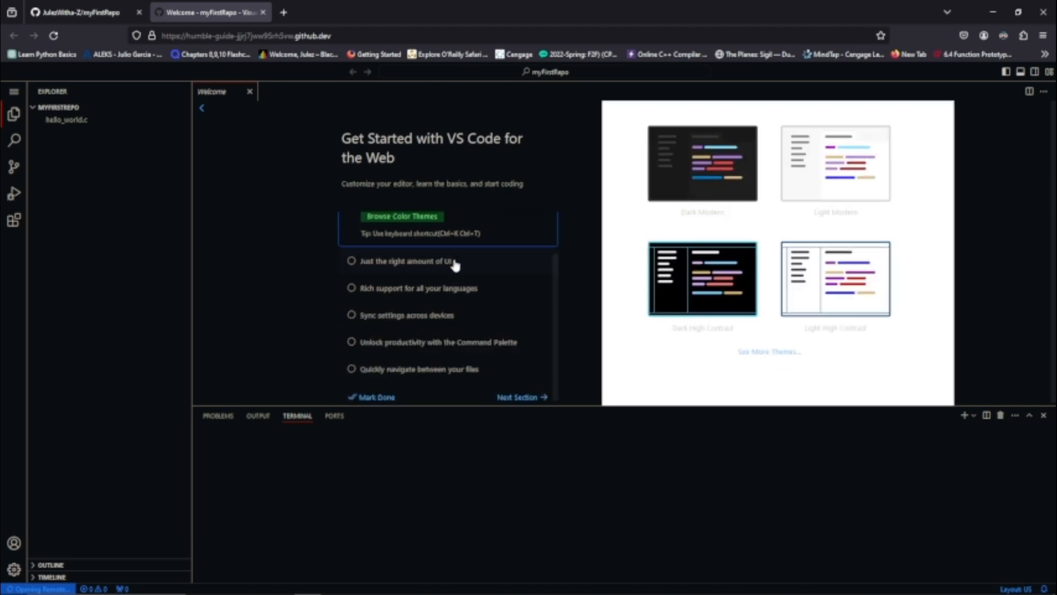
{"action": "scroll", "coordinate": [453, 311], "scroll_direction": "up", "scroll_amount": 2}
{"action": "scroll", "coordinate": [379, 270], "scroll_direction": "down", "scroll_amount": 2}
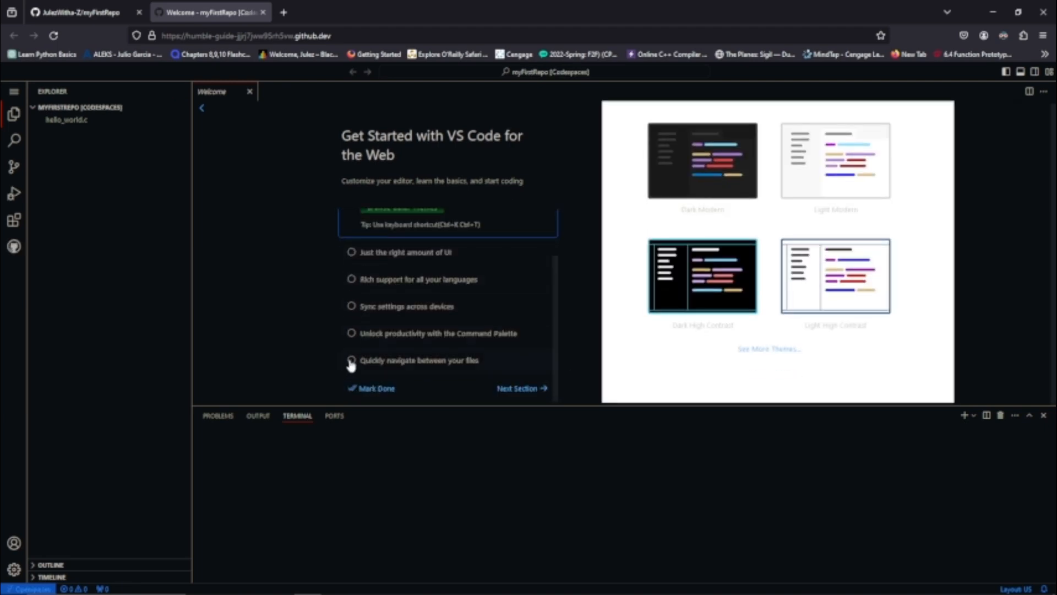
{"action": "left_click", "coordinate": [379, 390]}
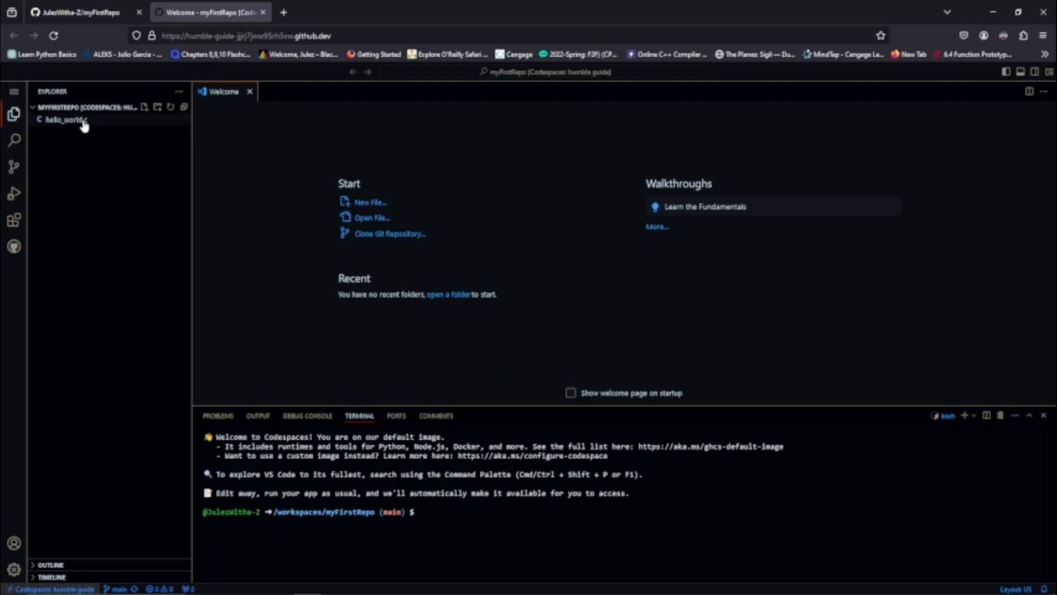
Open hello_world.c, install the C/C++ Extension Pack with pre-release C/C++, and close the extra tabs.
{"action": "left_click", "coordinate": [82, 122]}
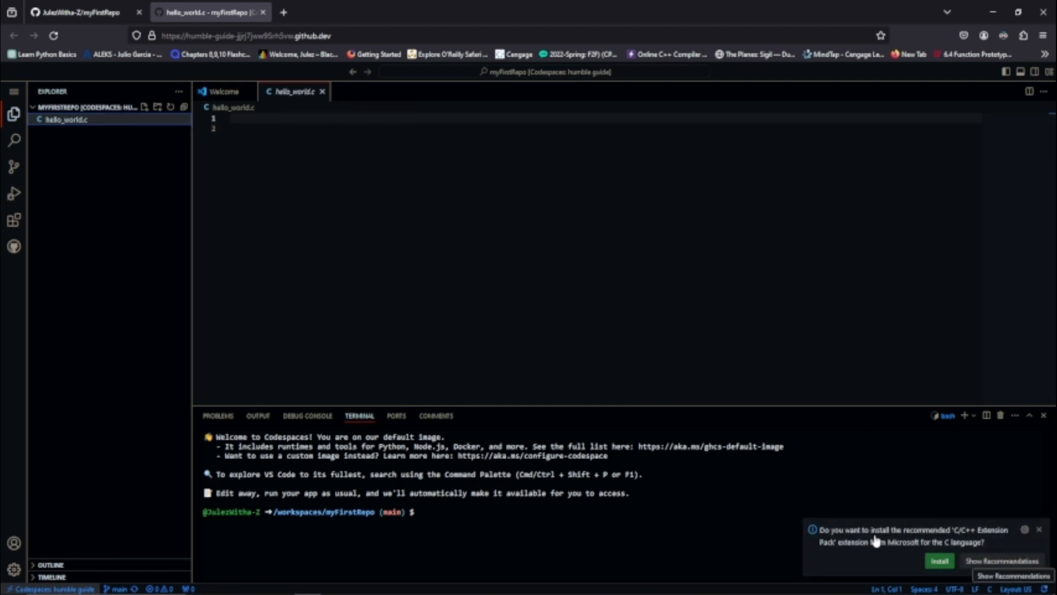
{"action": "left_click", "coordinate": [939, 560]}
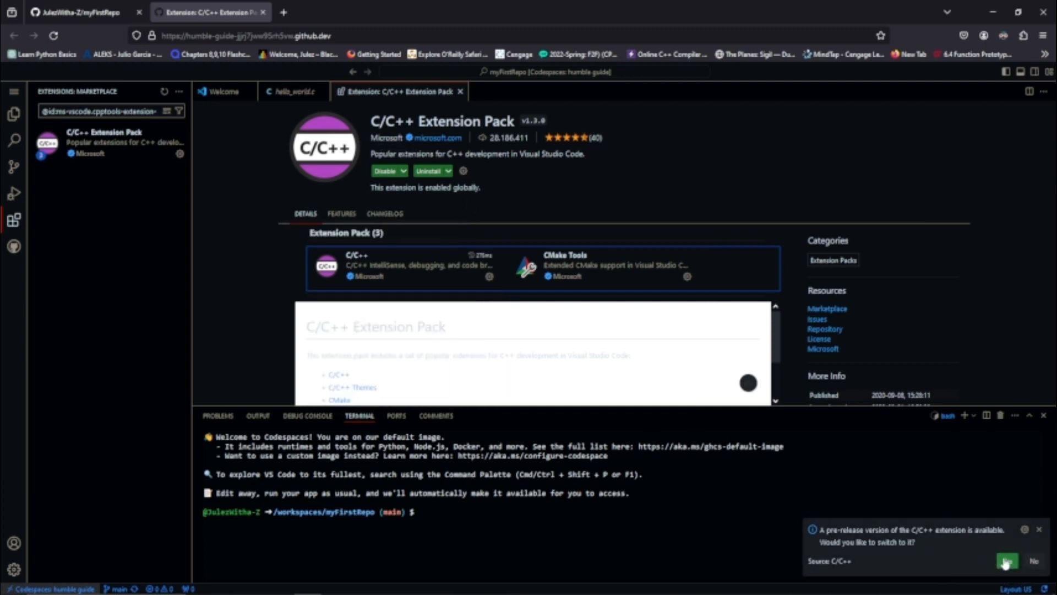
{"action": "left_click", "coordinate": [1006, 561]}
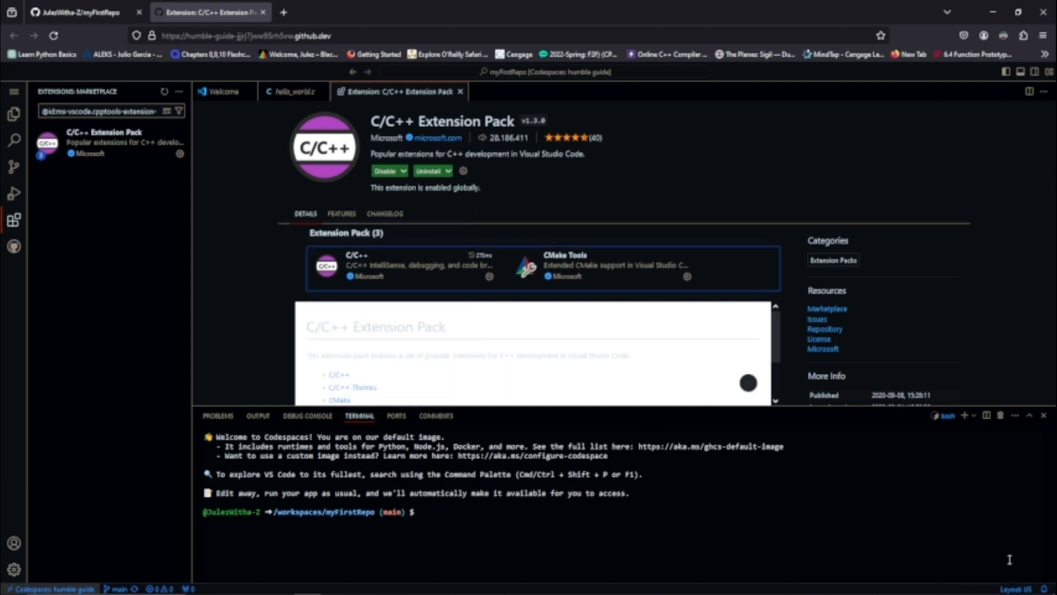
{"action": "left_click", "coordinate": [460, 91]}
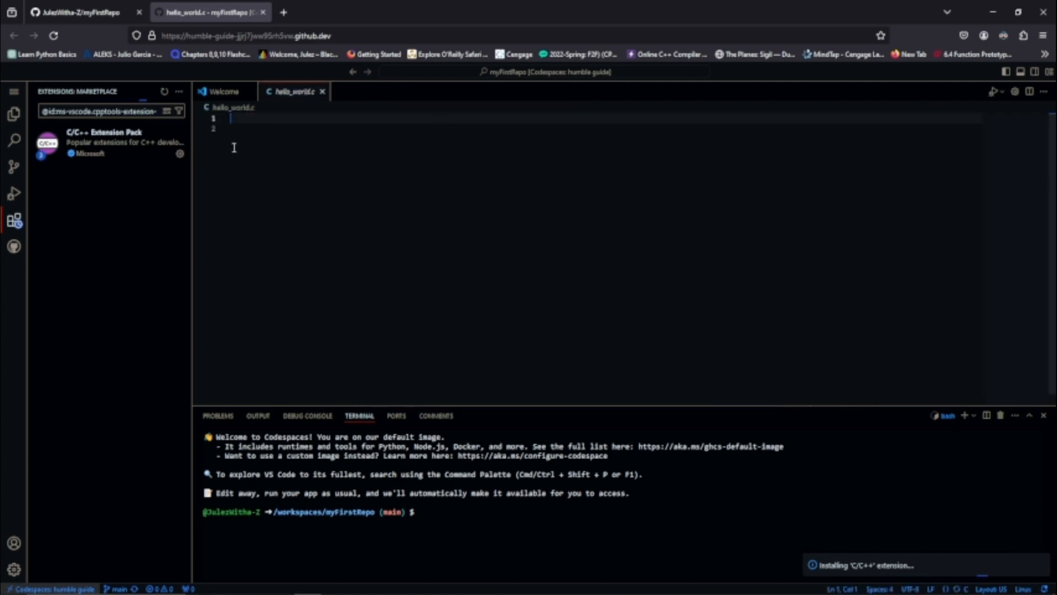
{"action": "left_click", "coordinate": [235, 95]}
Start hello_world.c with a 'My first code' comment line.
{"action": "left_click", "coordinate": [249, 91]}
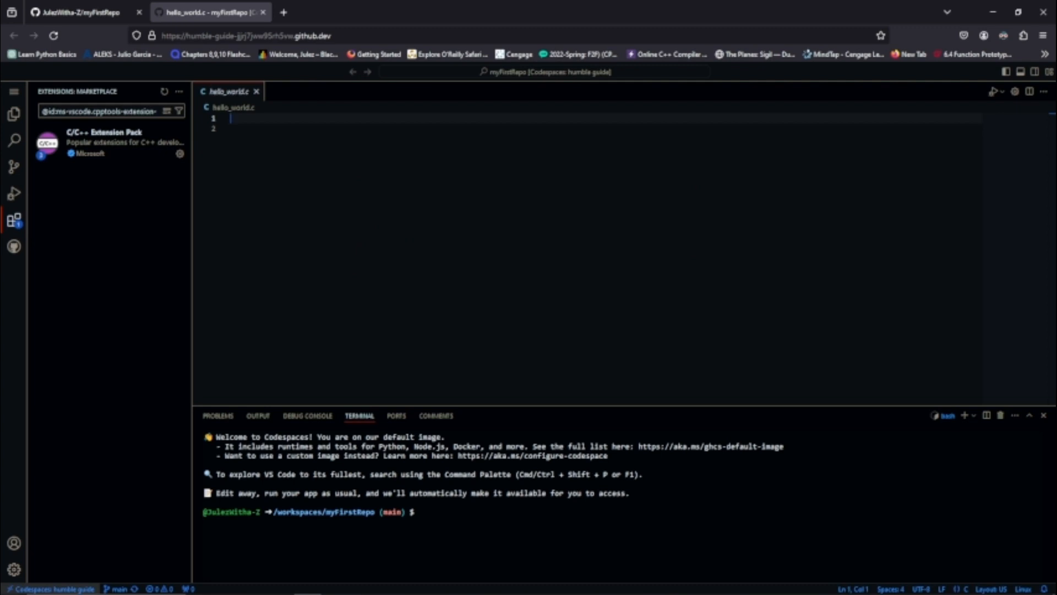
{"action": "type", "text": "//"}
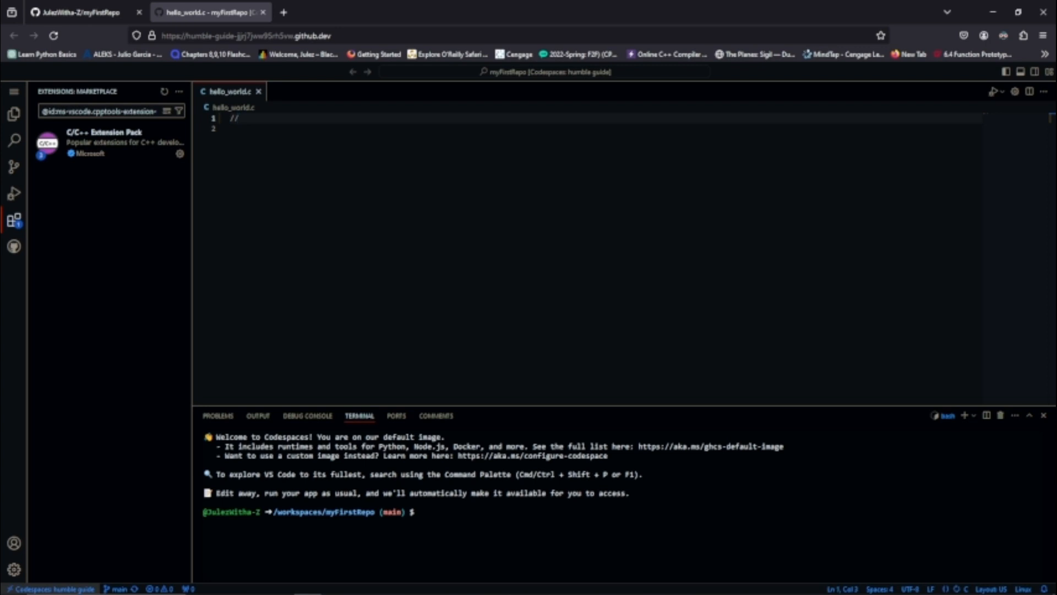
{"action": "type", "text": "M fi"}
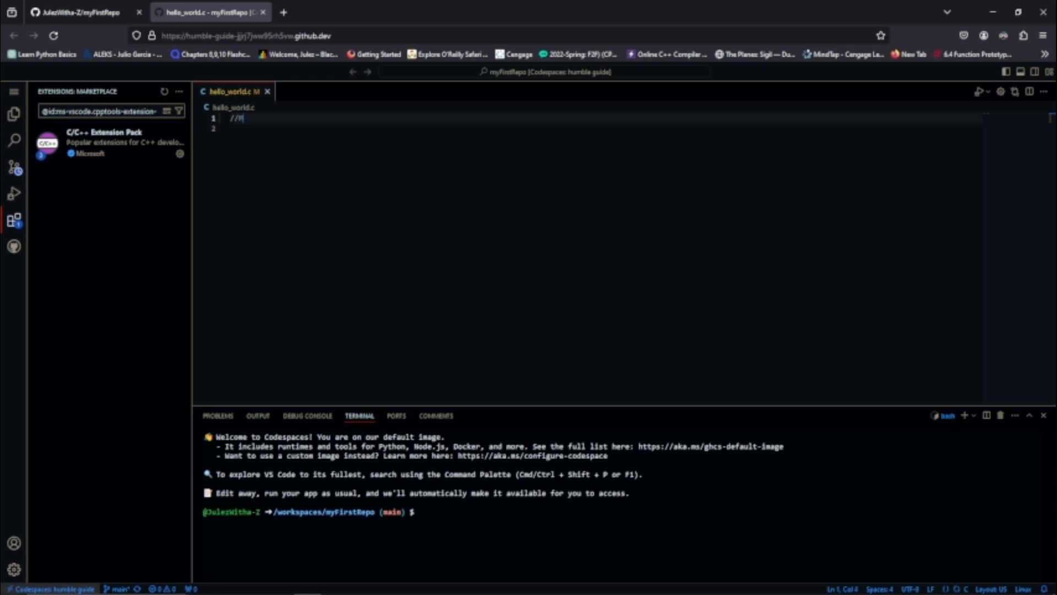
{"action": "key", "text": "BackSpace"}
{"action": "key", "text": "BackSpace"}
{"action": "key", "text": "BackSpace"}
{"action": "type", "text": "y first"}
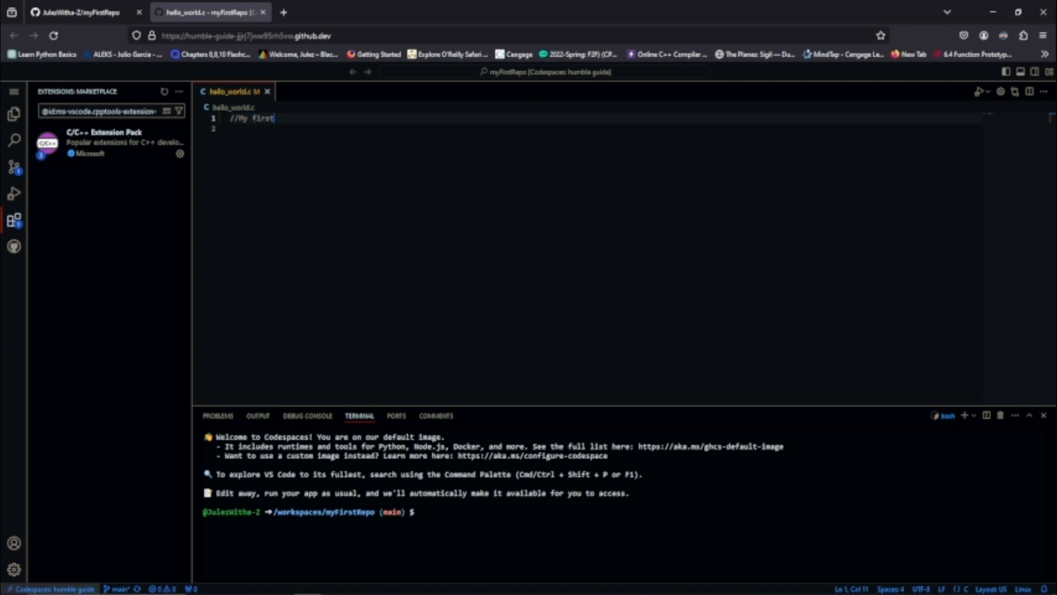
{"action": "type", "text": " code"}
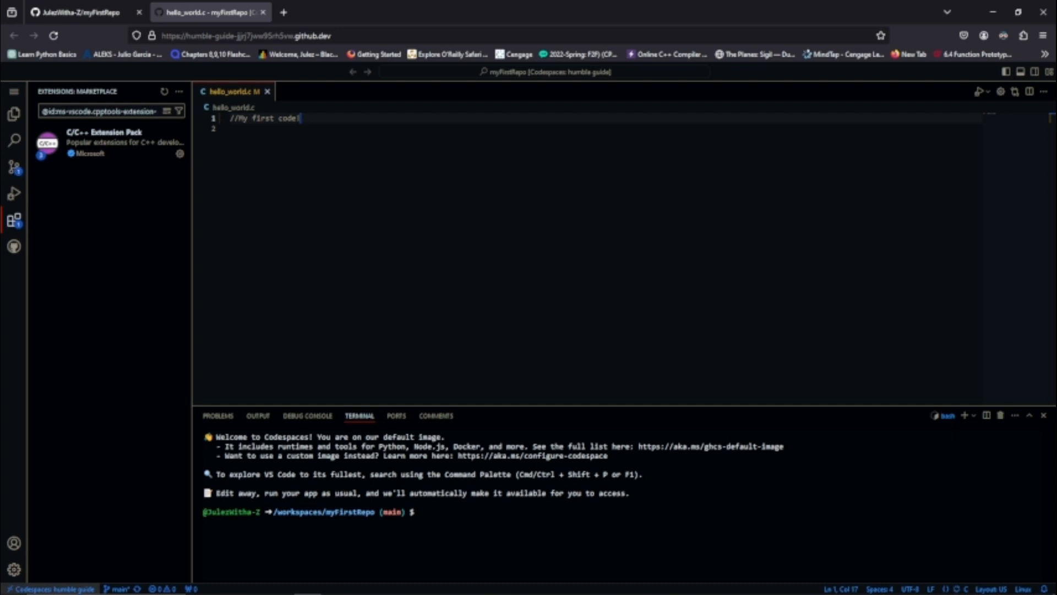
{"action": "key", "text": "Return"}
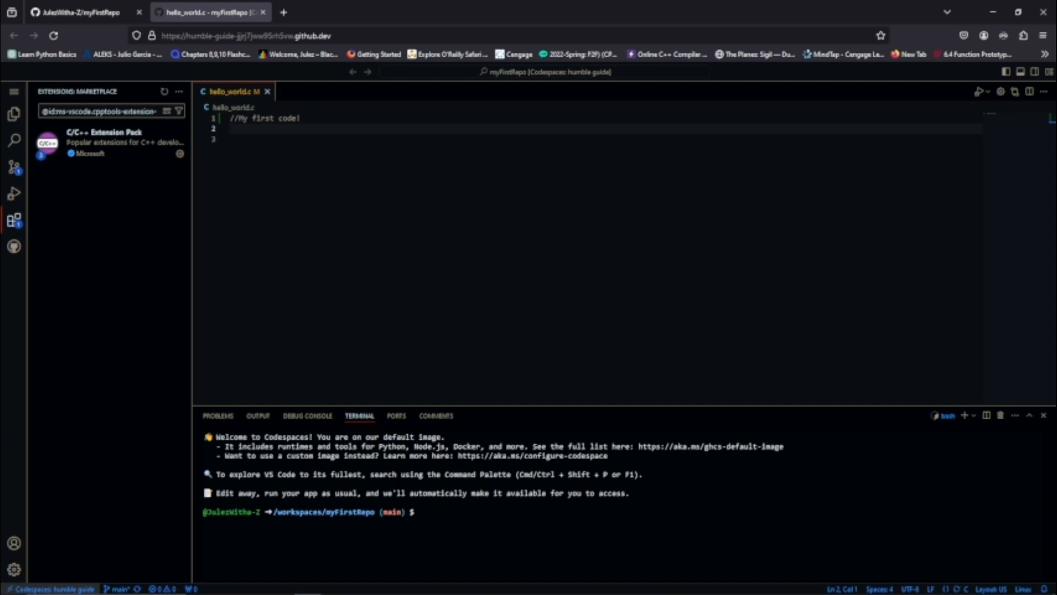
Add #include <stdio.h>, the int main(void) header and its opening brace.
{"action": "type", "text": "#"}
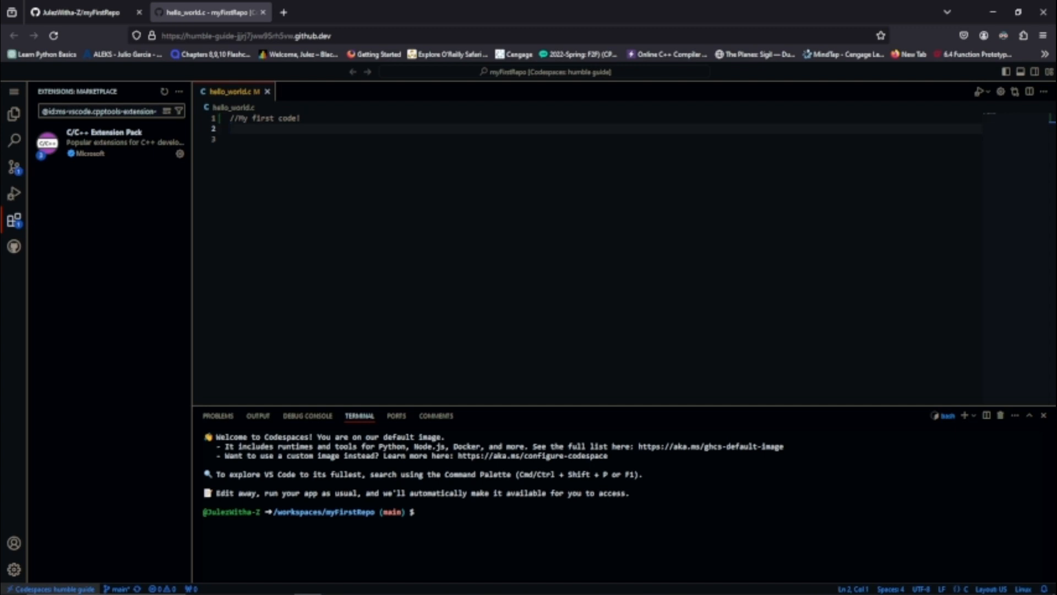
{"action": "type", "text": "#include"}
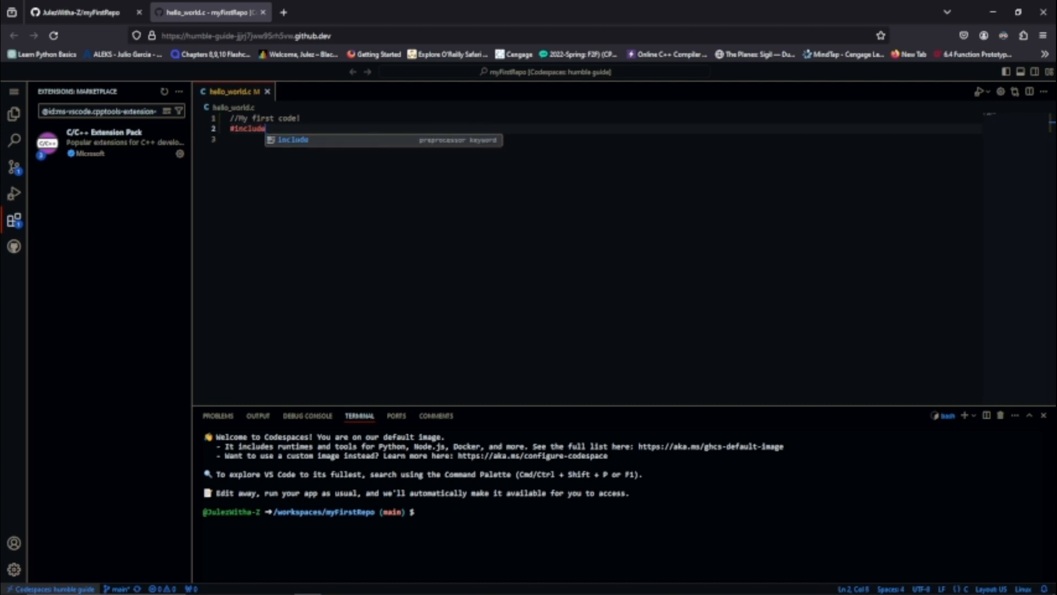
{"action": "type", "text": " <"}
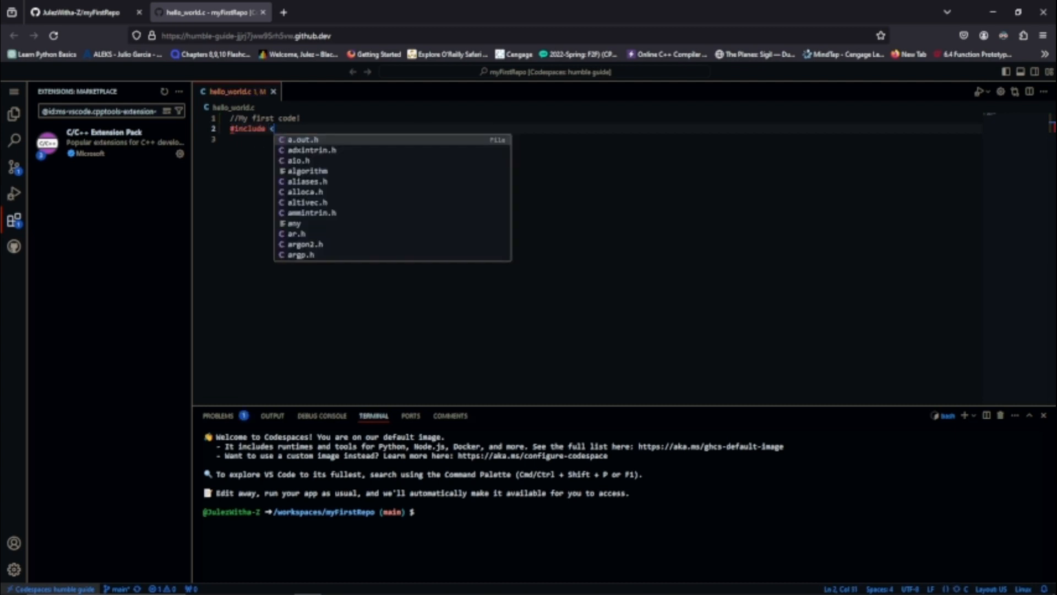
{"action": "type", "text": "std"}
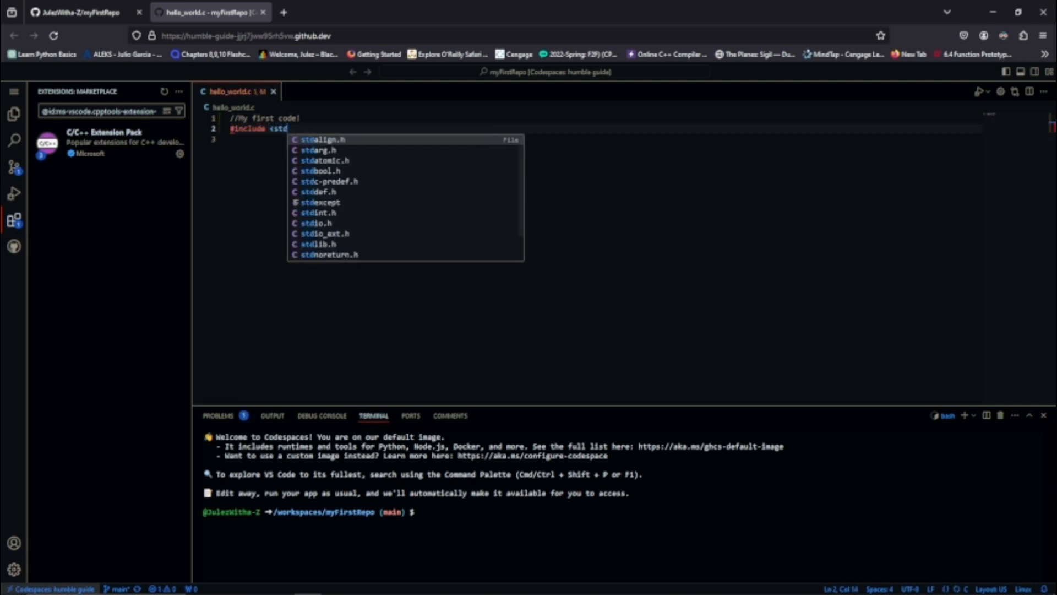
{"action": "key", "text": "Down"}
{"action": "key", "text": "Down"}
{"action": "key", "text": "Down"}
{"action": "key", "text": "Down"}
{"action": "key", "text": "Down"}
{"action": "key", "text": "Down"}
{"action": "key", "text": "Down"}
{"action": "key", "text": "Down"}
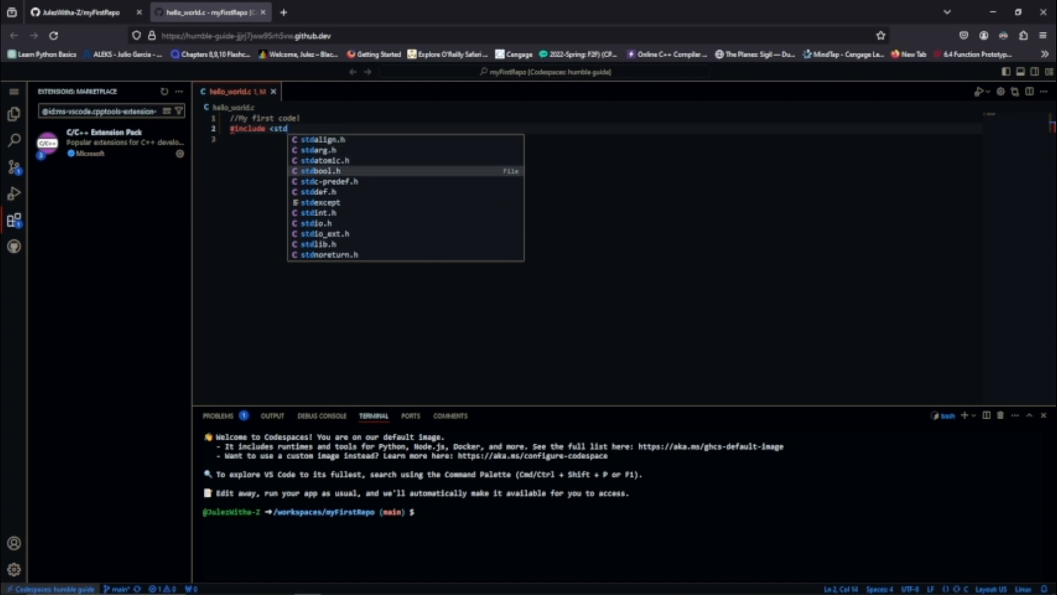
{"action": "key", "text": "Escape"}
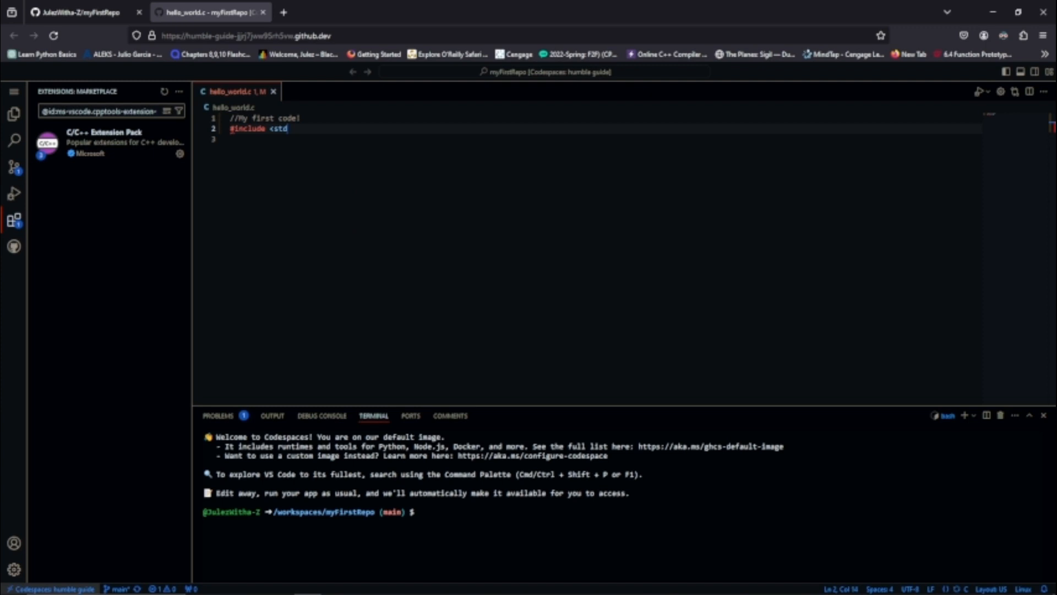
{"action": "type", "text": "io."}
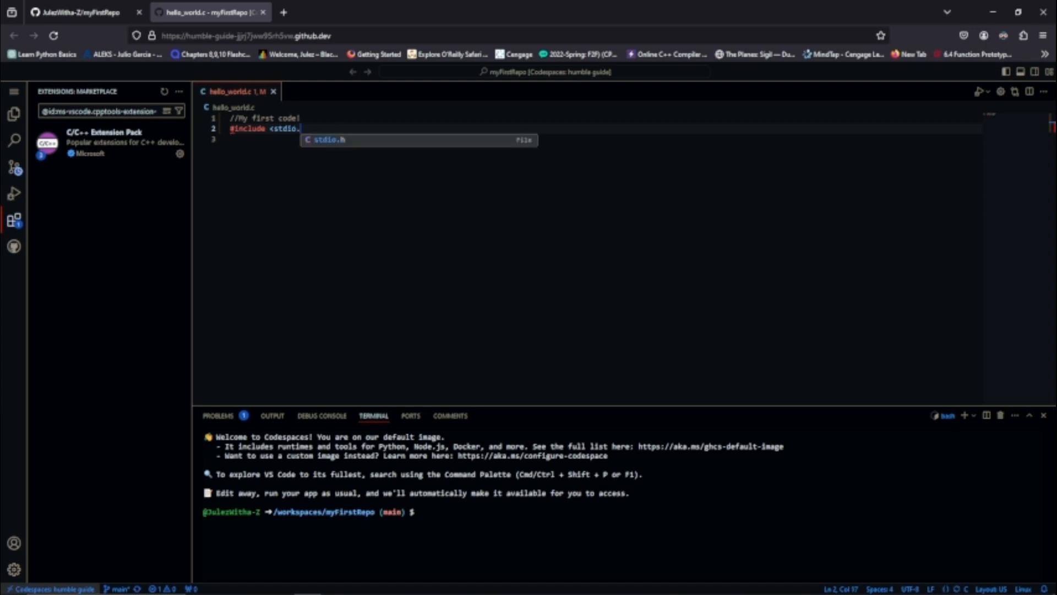
{"action": "type", "text": "h"}
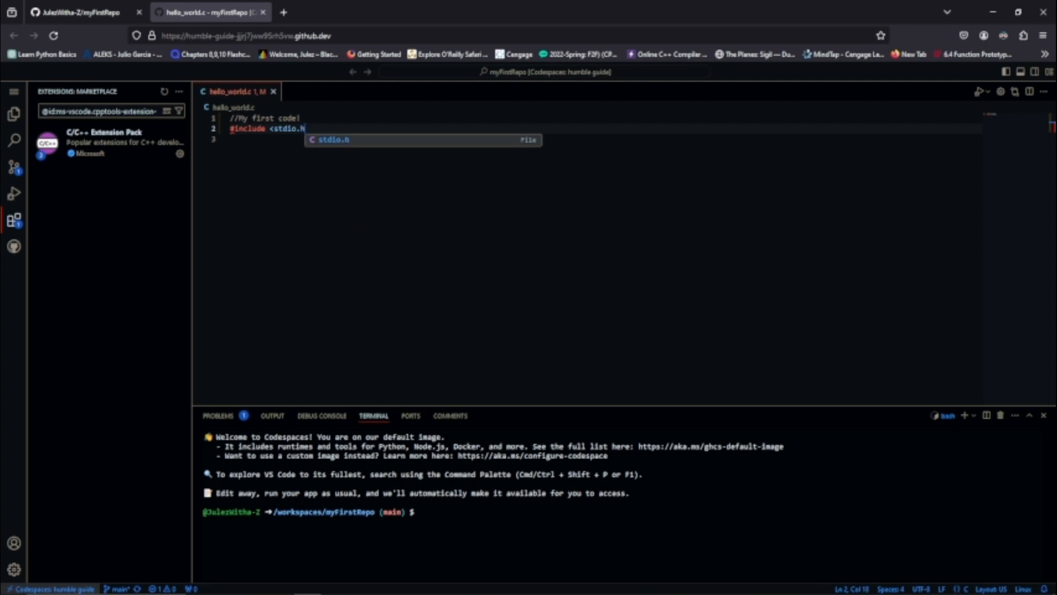
{"action": "type", "text": ">"}
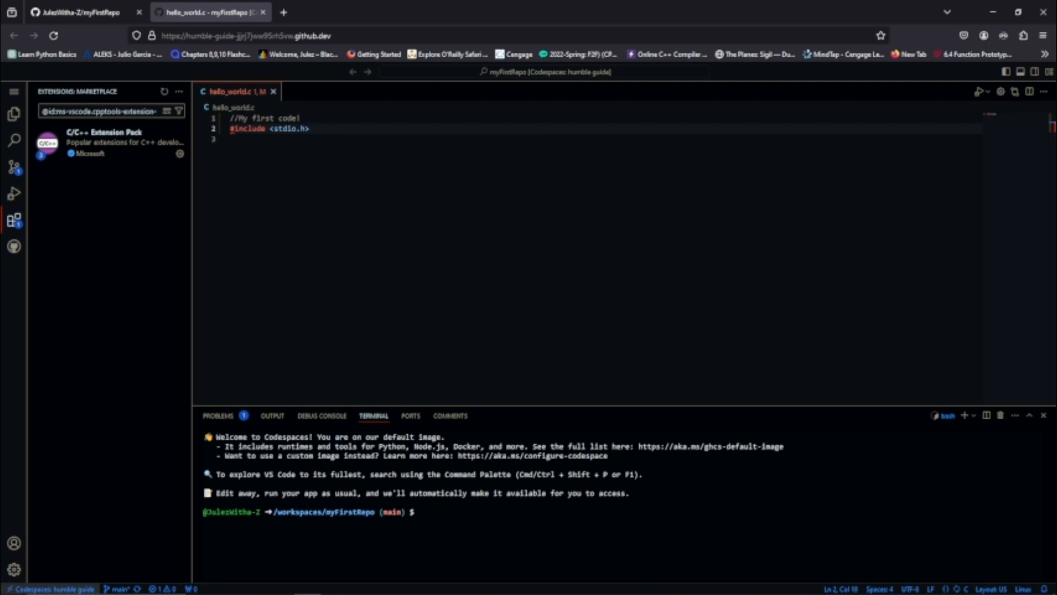
{"action": "key", "text": "Return"}
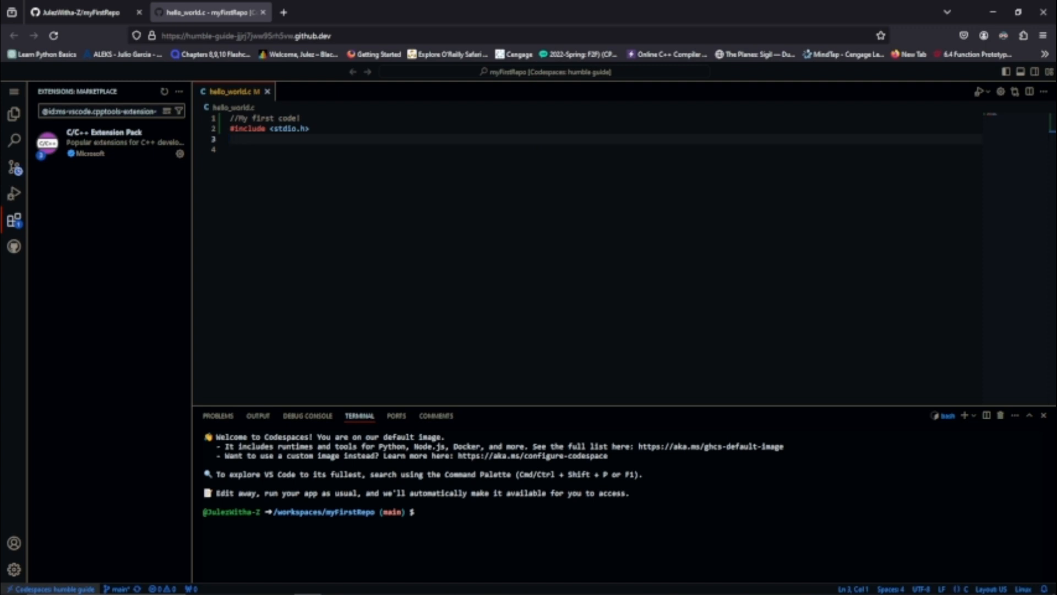
{"action": "type", "text": "int main"}
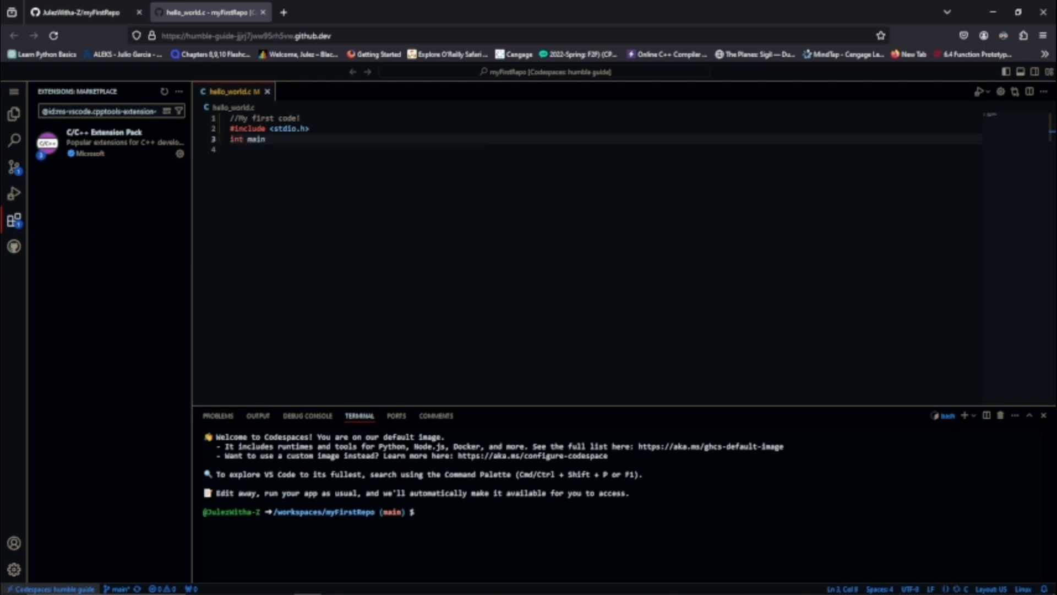
{"action": "type", "text": "(void"}
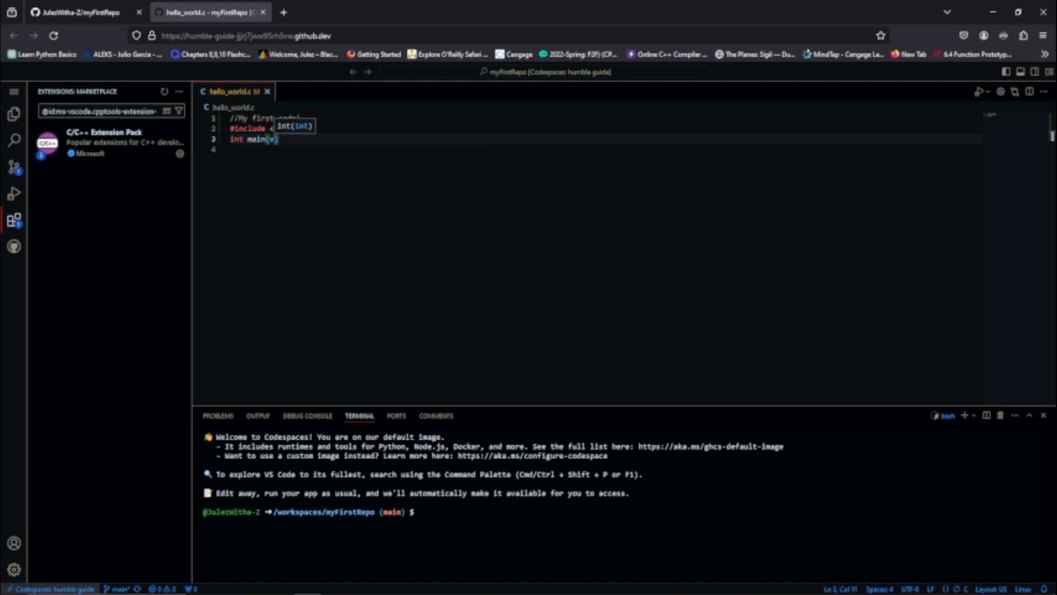
{"action": "type", "text": ")"}
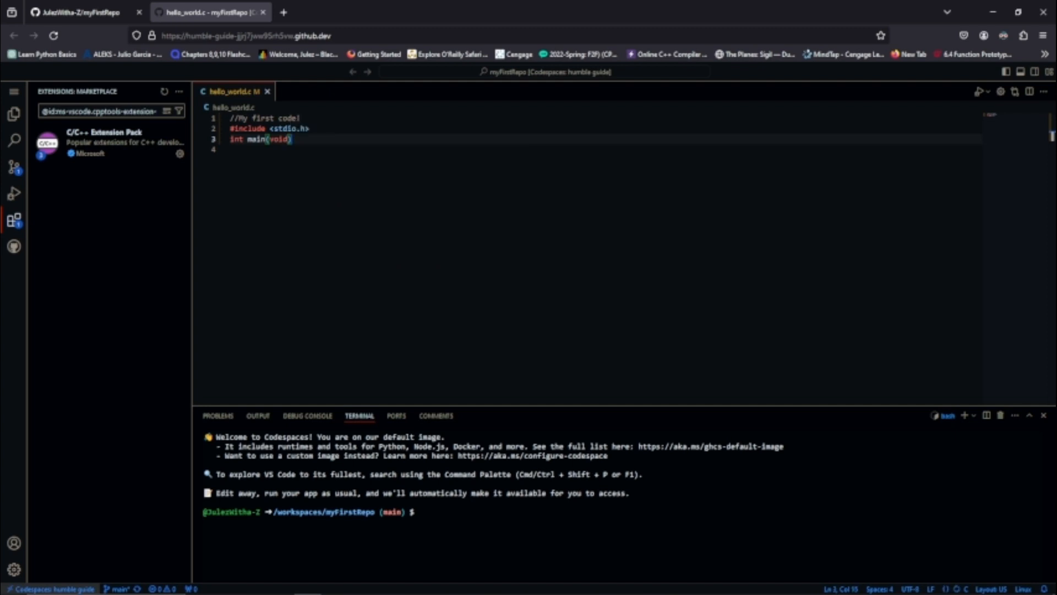
{"action": "key", "text": "Return"}
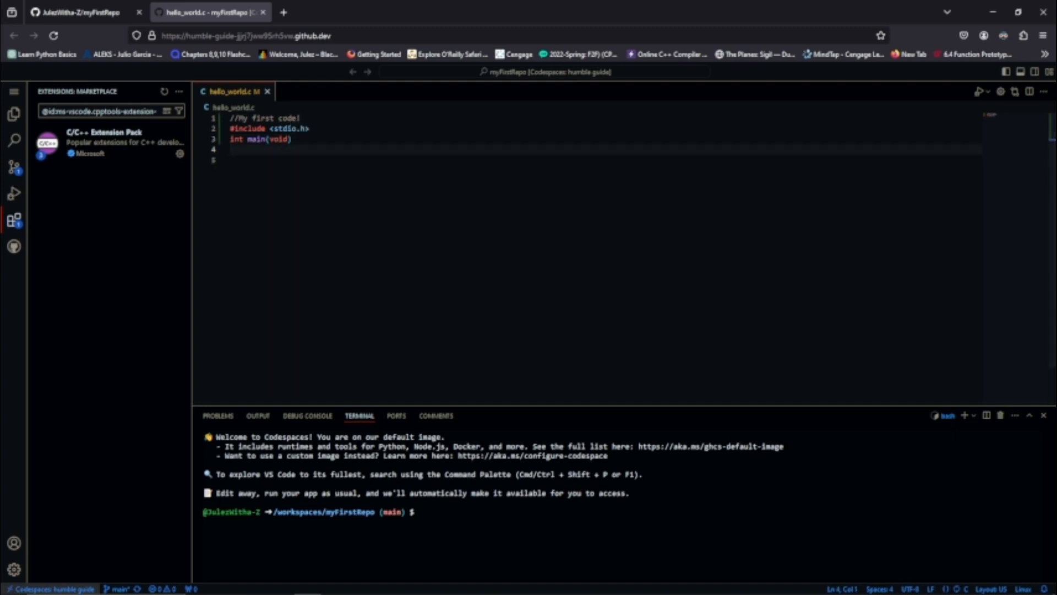
{"action": "type", "text": "{"}
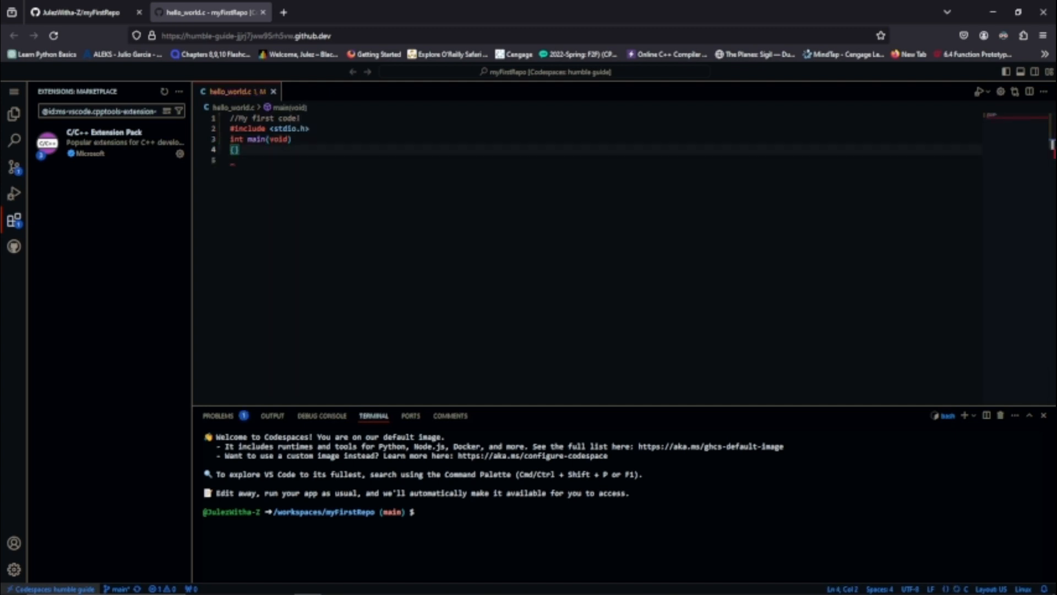
{"action": "key", "text": "Return"}
Write printf("Hello World!\n"); followed by return 0; in main's body.
{"action": "type", "text": "printf"}
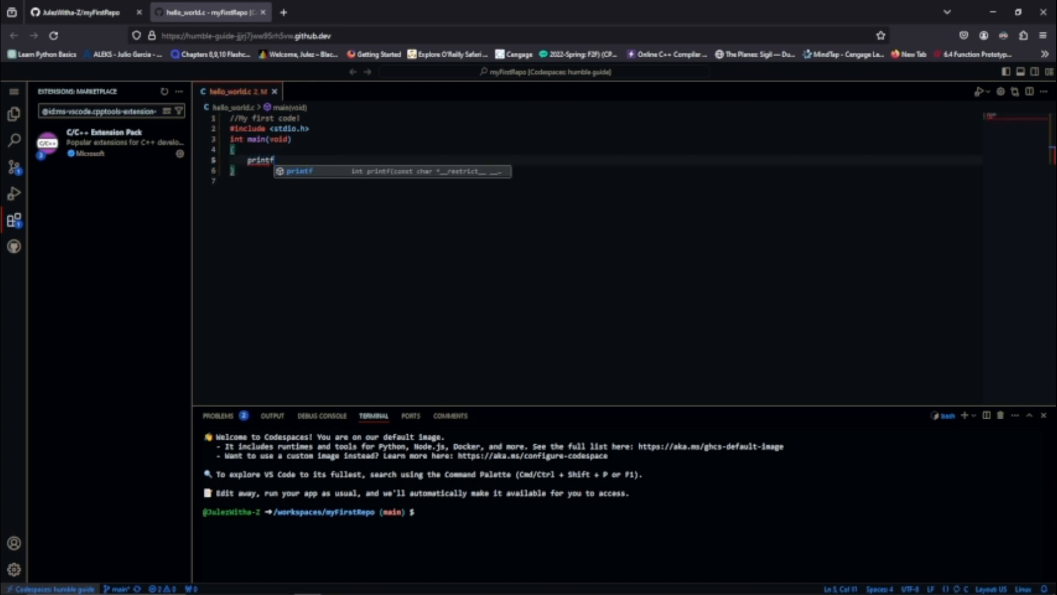
{"action": "type", "text": "("}
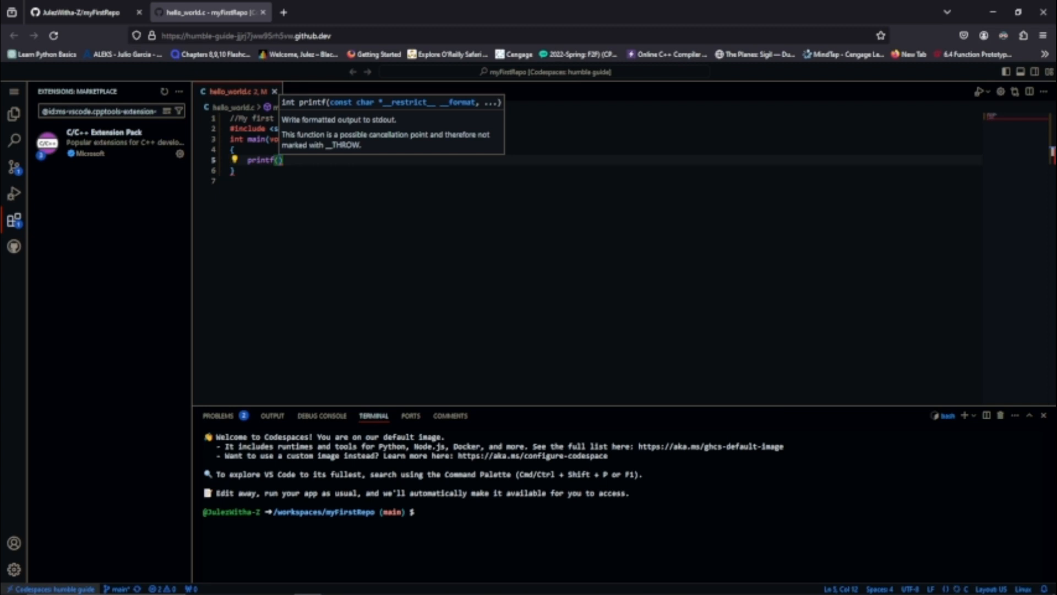
{"action": "type", "text": "\""}
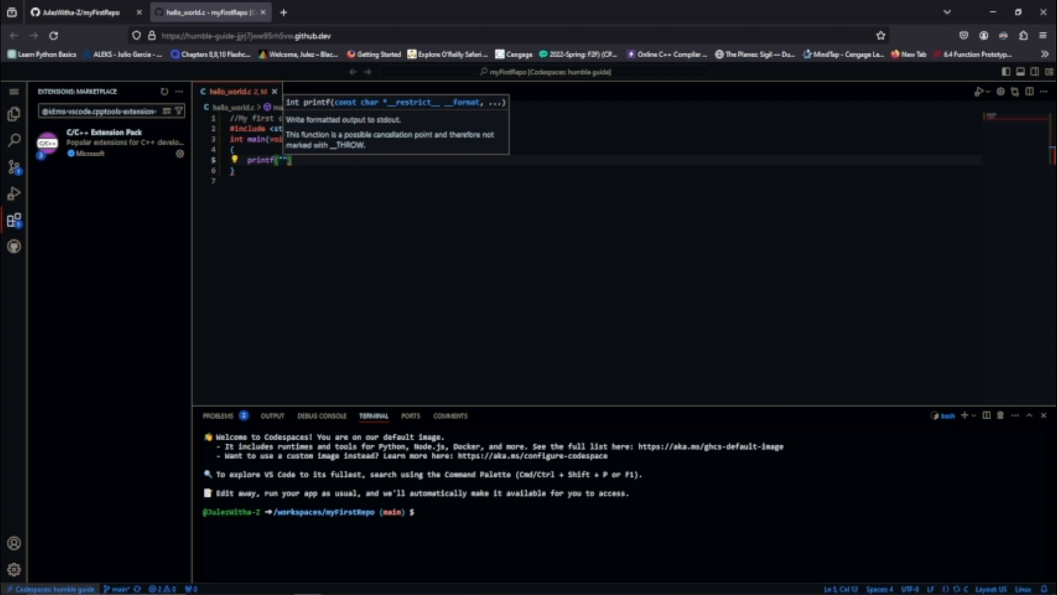
{"action": "type", "text": "H"}
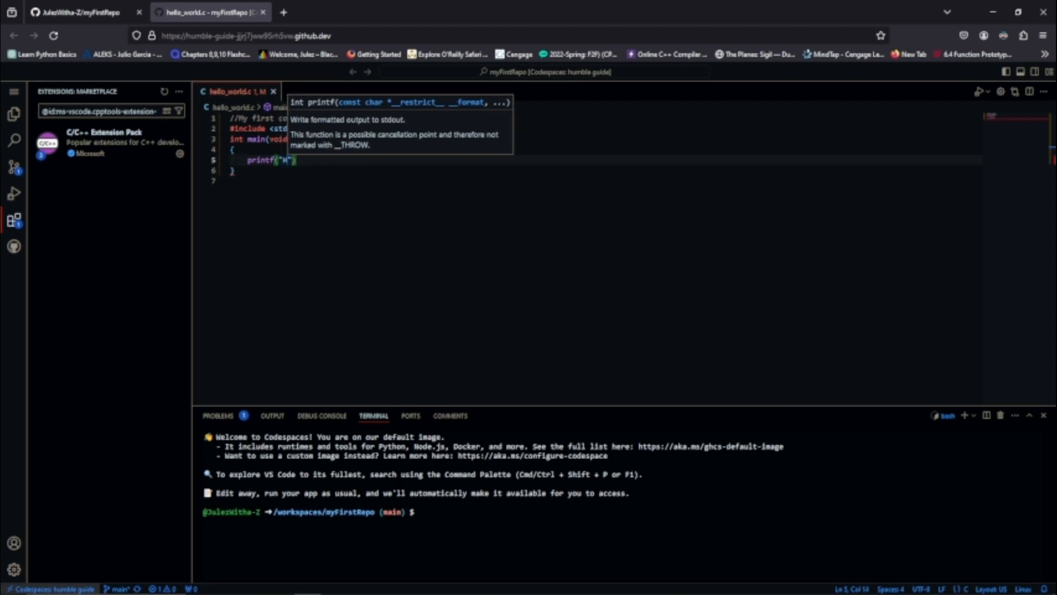
{"action": "type", "text": "ello "}
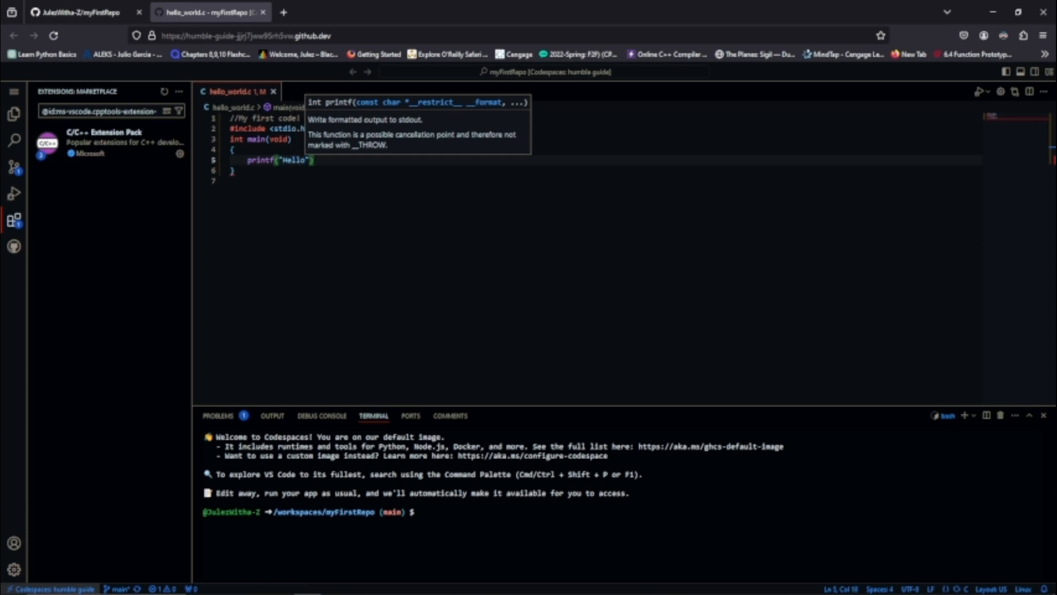
{"action": "type", "text": "World"}
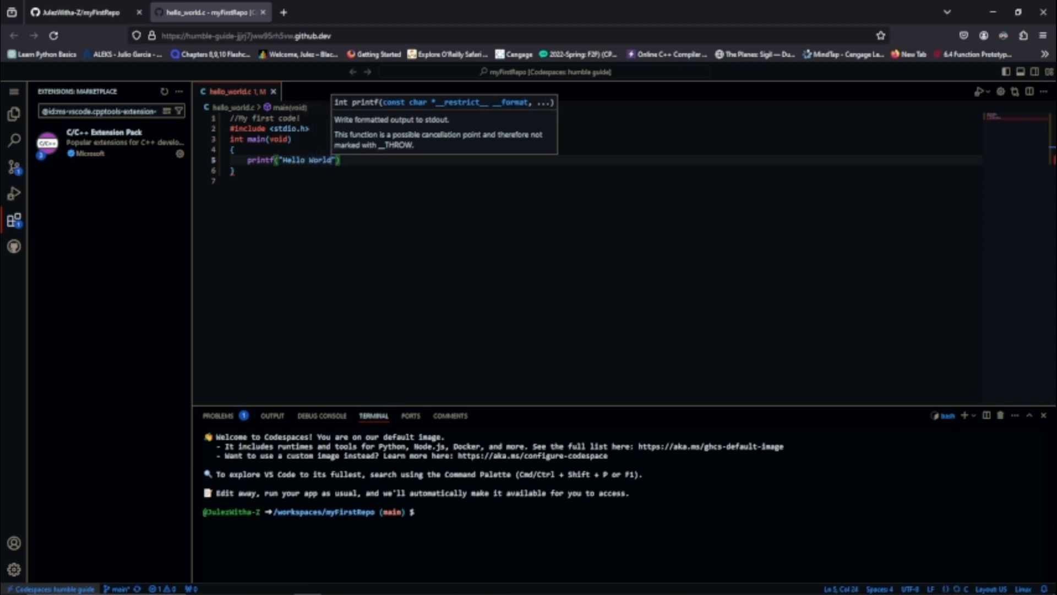
{"action": "type", "text": "!"}
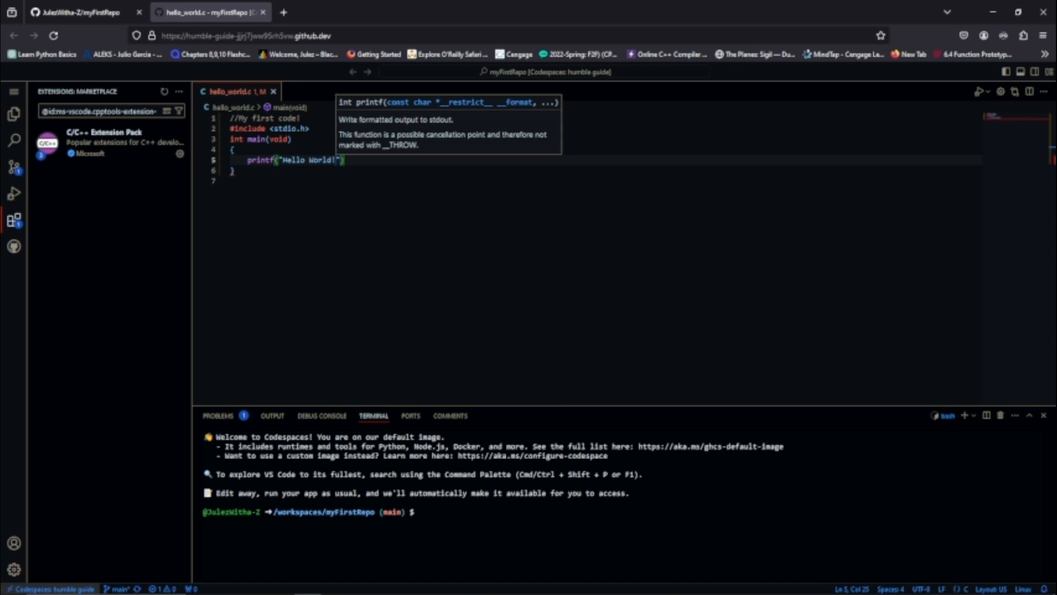
{"action": "type", "text": "\\"}
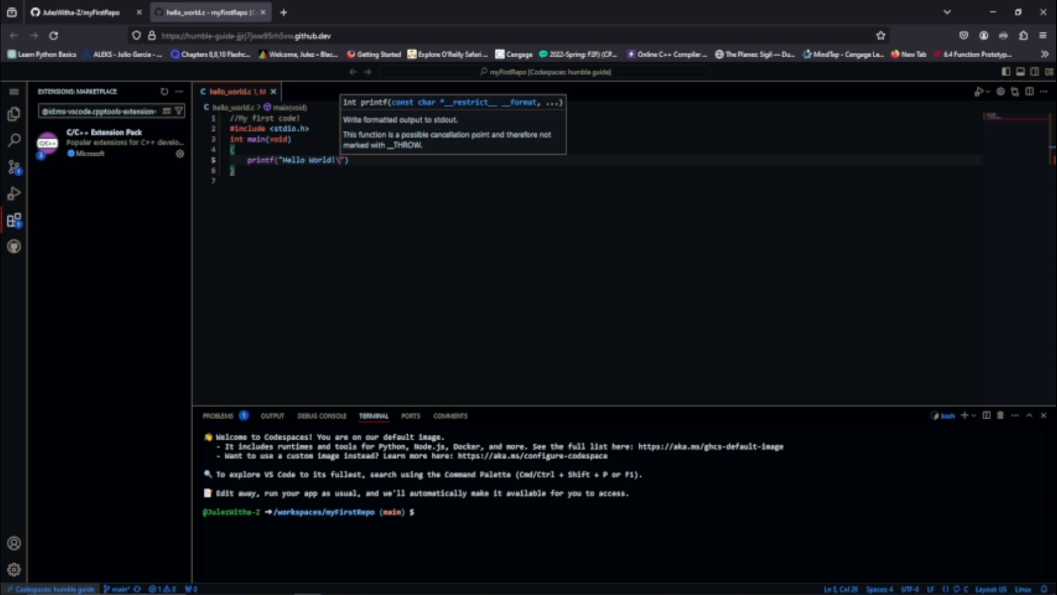
{"action": "type", "text": "n"}
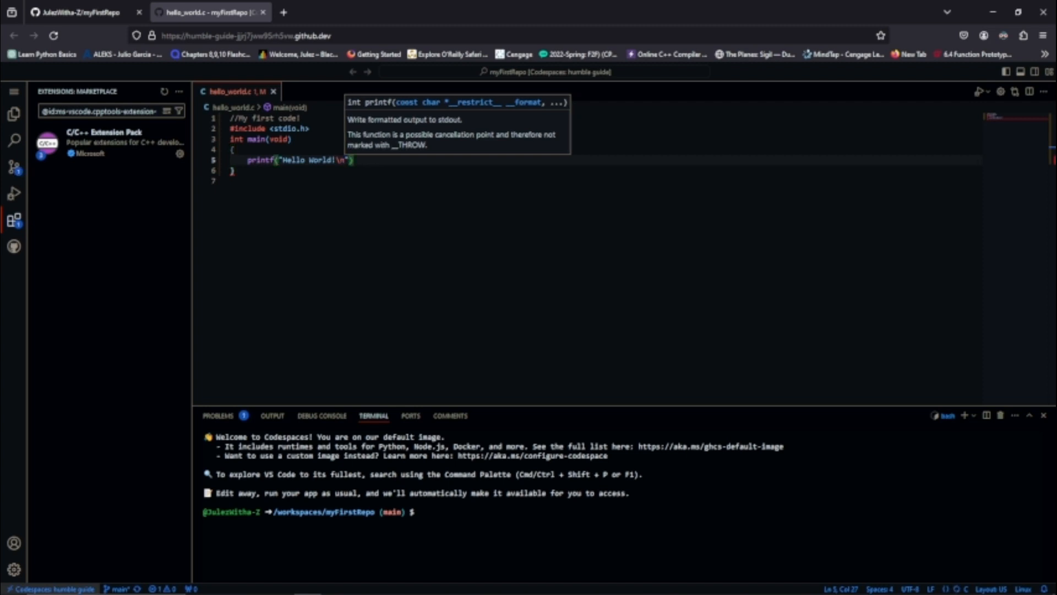
{"action": "key", "text": "Right"}
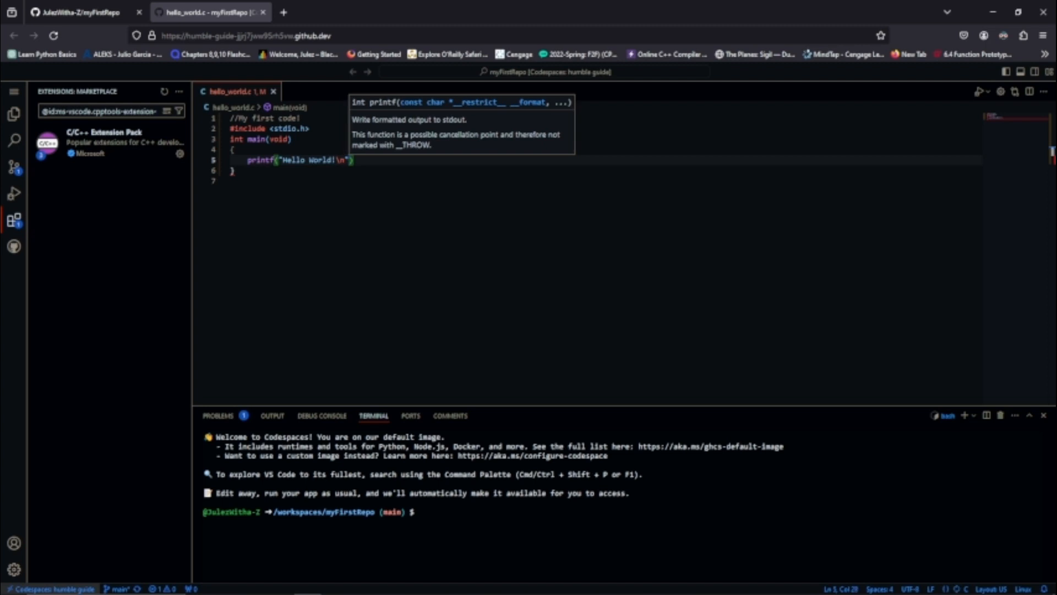
{"action": "key", "text": "Right"}
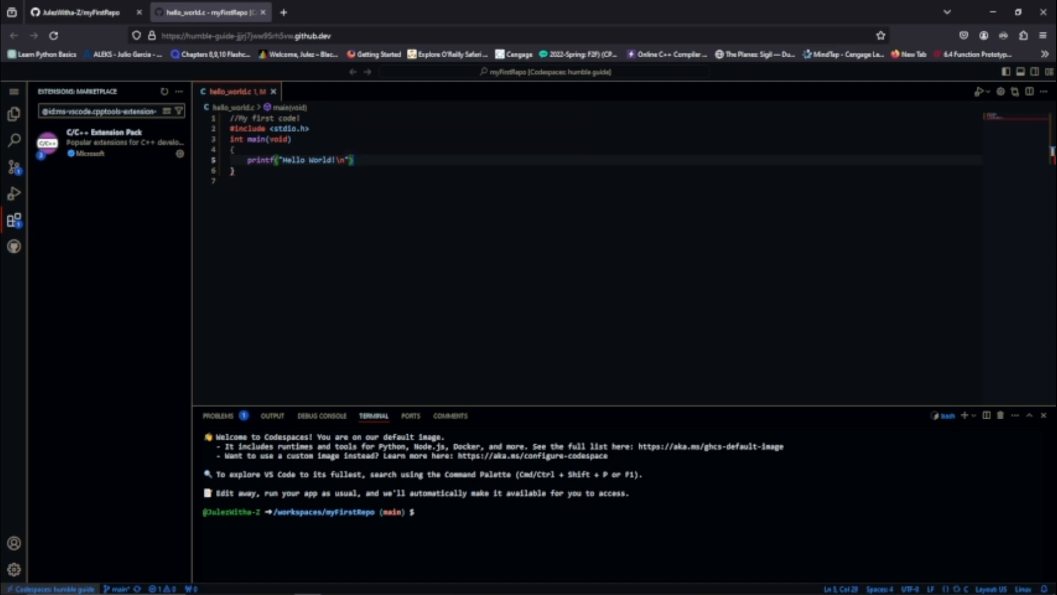
{"action": "key", "text": "Left"}
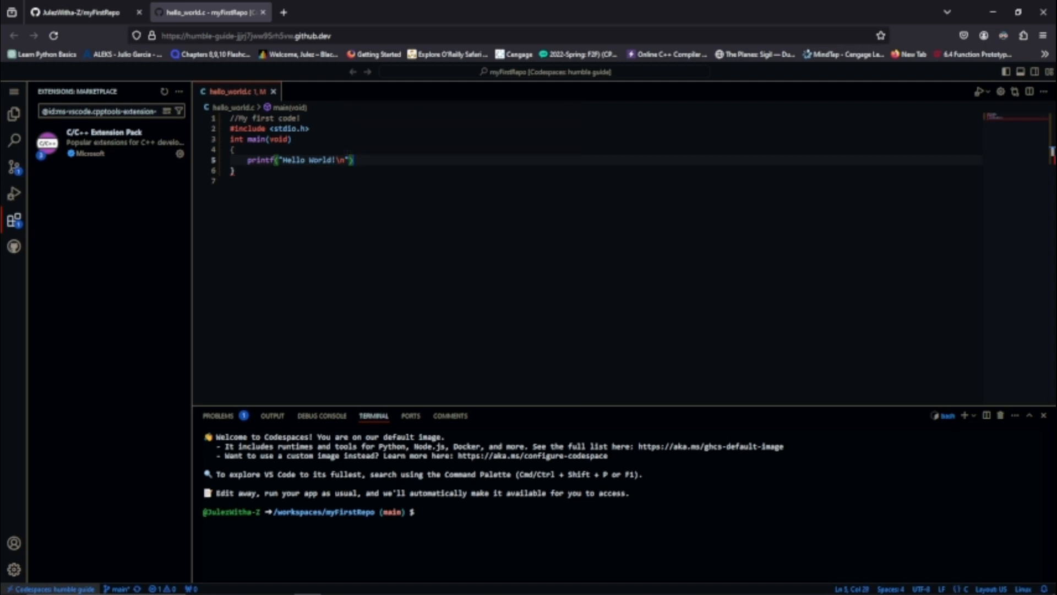
{"action": "type", "text": ";"}
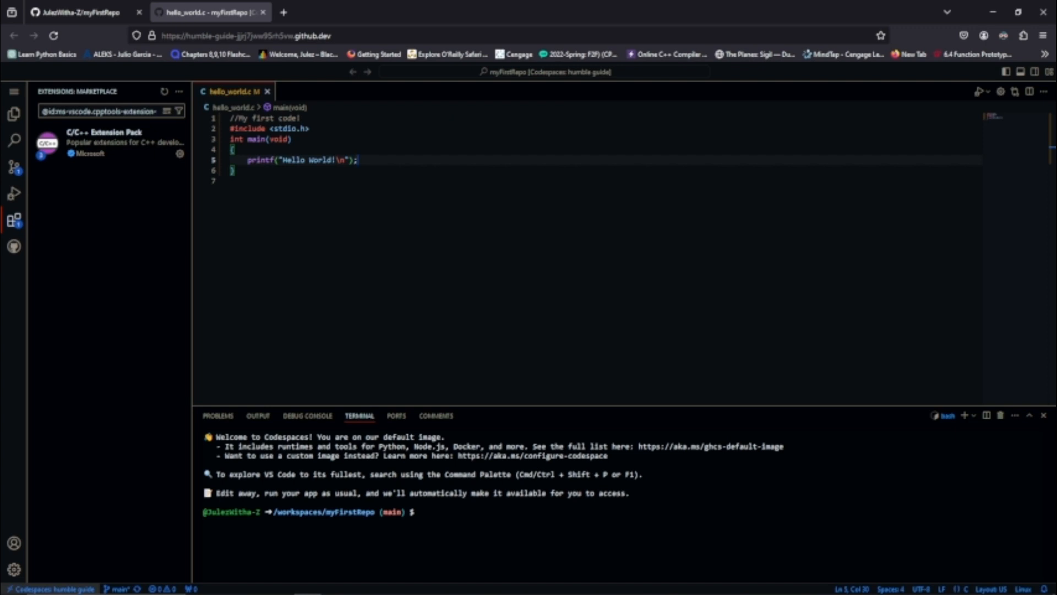
{"action": "key", "text": "Return"}
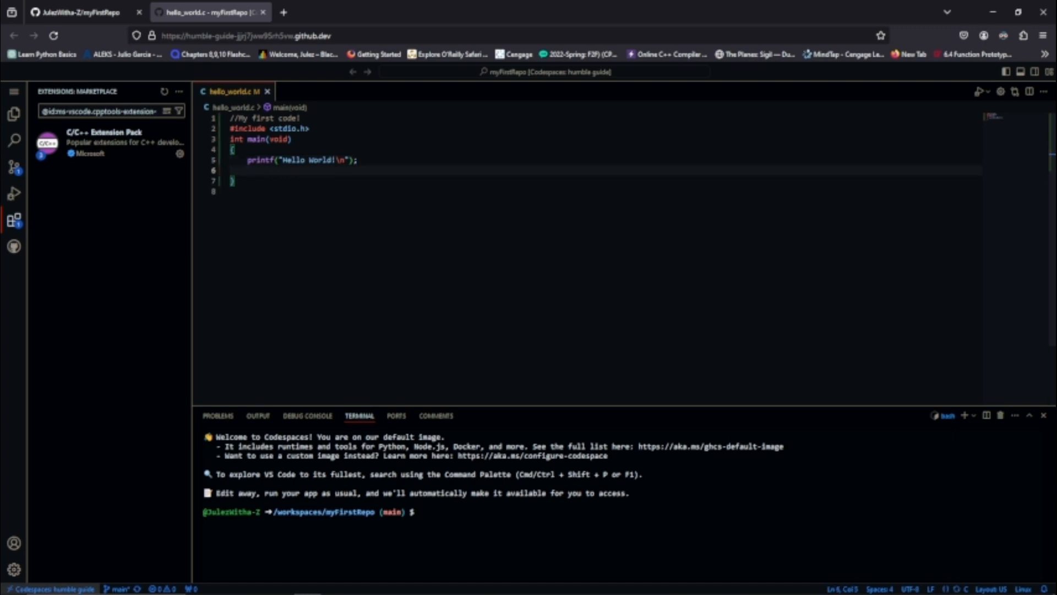
{"action": "type", "text": "retu"}
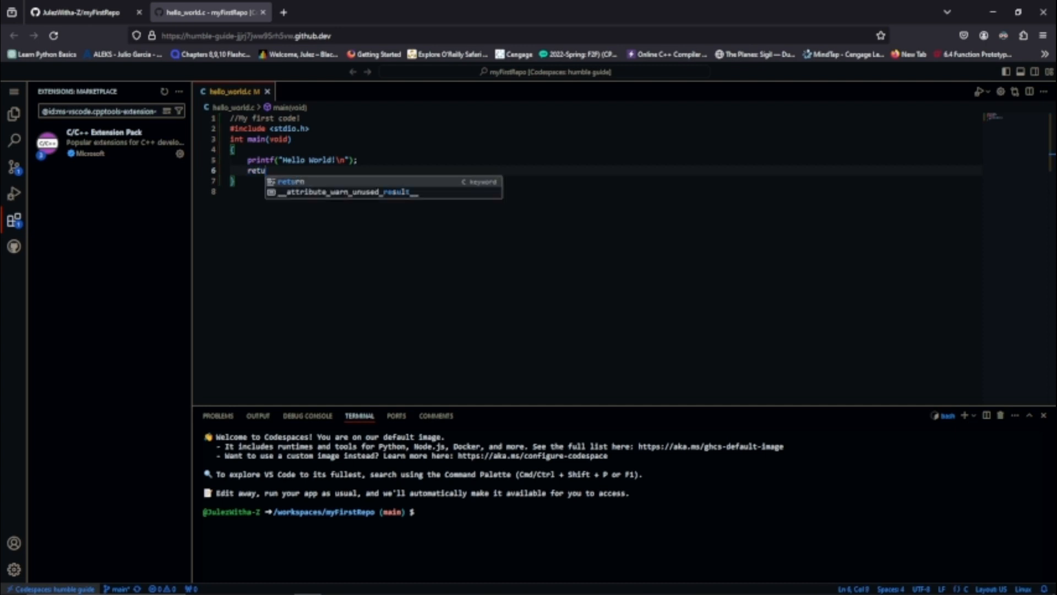
{"action": "type", "text": "rn 0"}
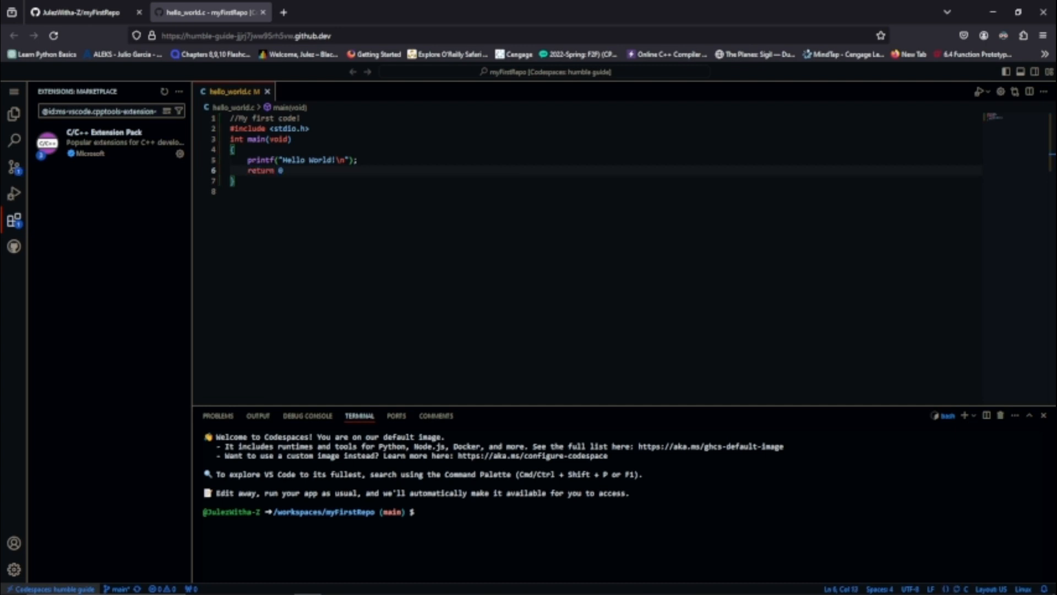
{"action": "type", "text": ";"}
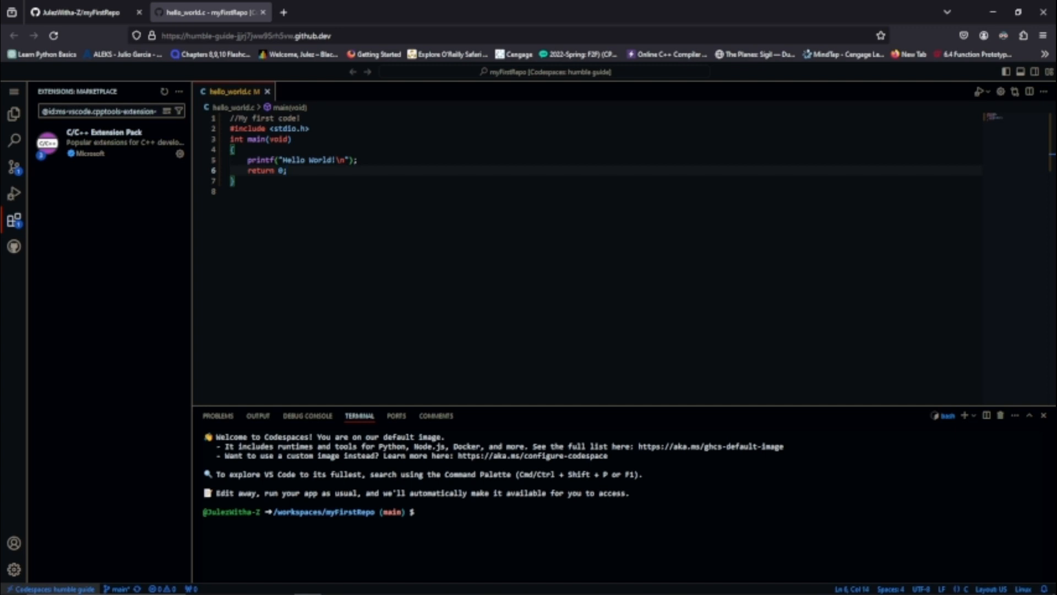
Run make hello_world in the terminal to build the hello_world executable.
{"action": "left_click", "coordinate": [536, 512]}
{"action": "type", "text": "make hello_world"}
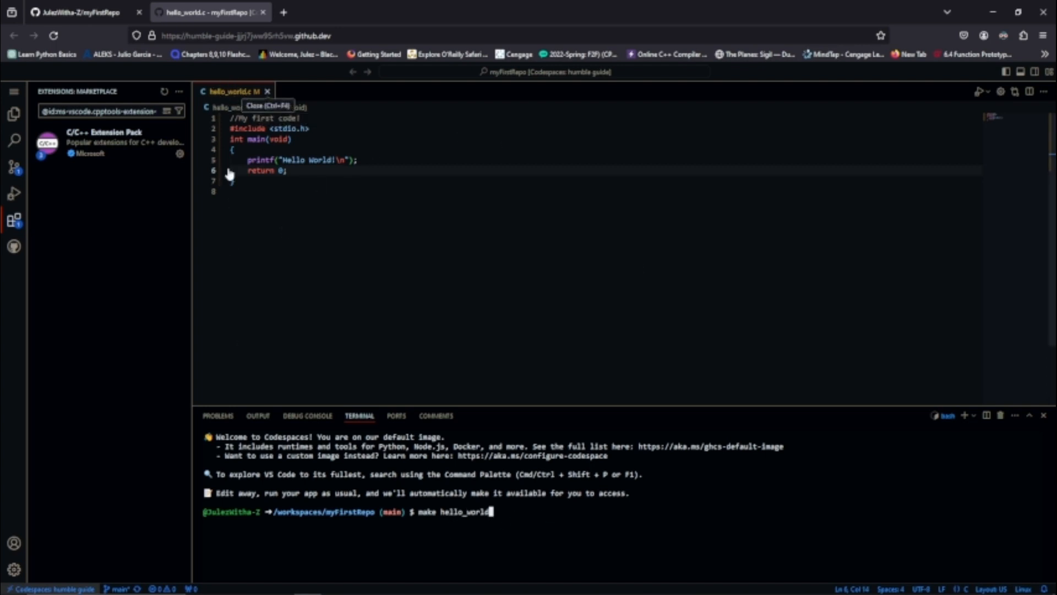
{"action": "left_click", "coordinate": [15, 113]}
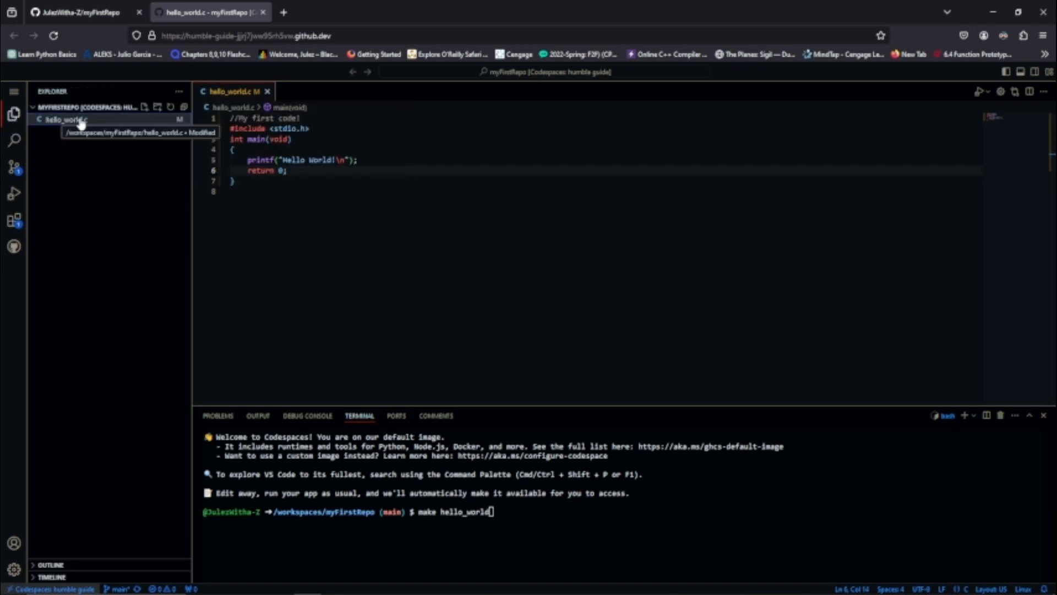
{"action": "left_click", "coordinate": [496, 525]}
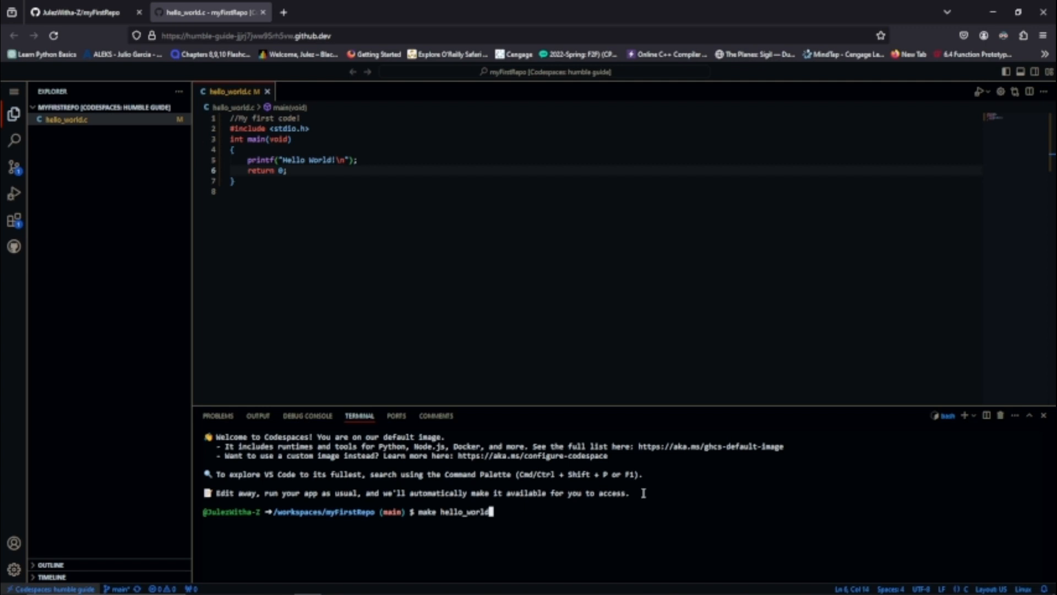
{"action": "key", "text": "Return"}
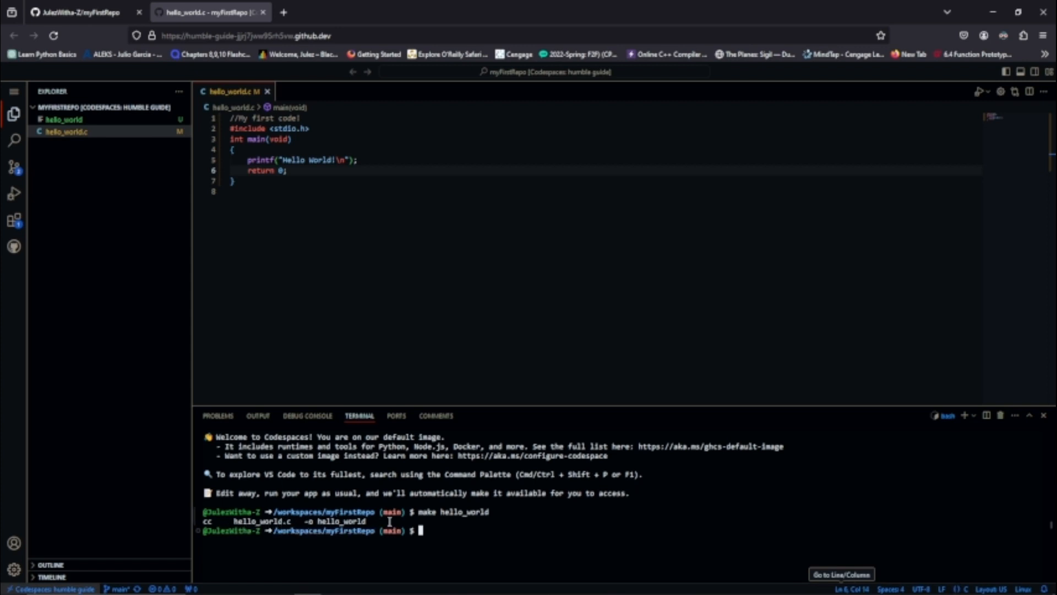
{"action": "left_click_drag", "start_coordinate": [389, 521], "coordinate": [306, 521]}
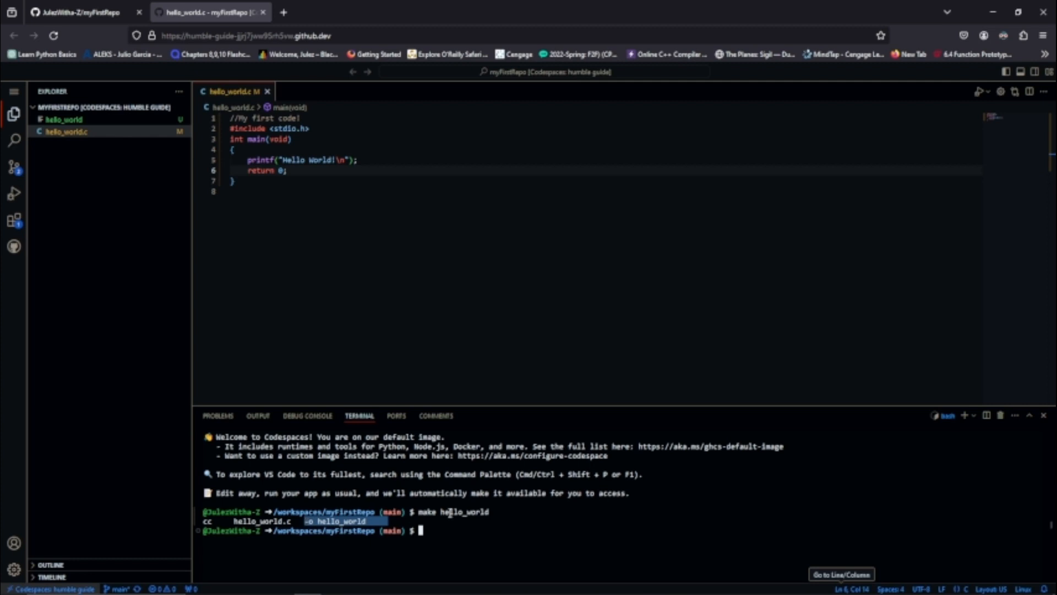
{"action": "left_click_drag", "start_coordinate": [295, 522], "coordinate": [486, 535]}
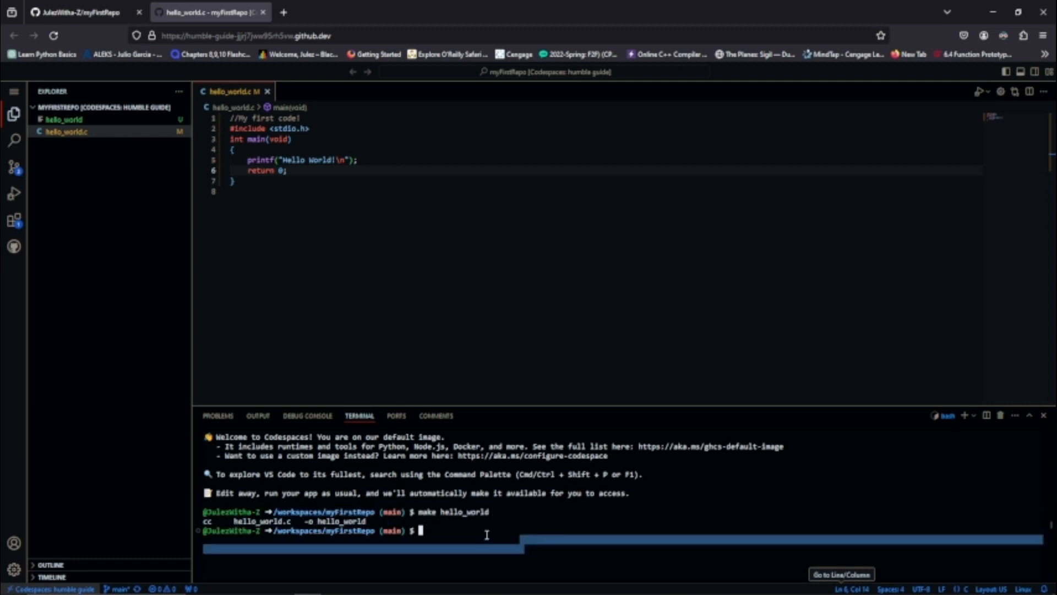
{"action": "left_click", "coordinate": [487, 534]}
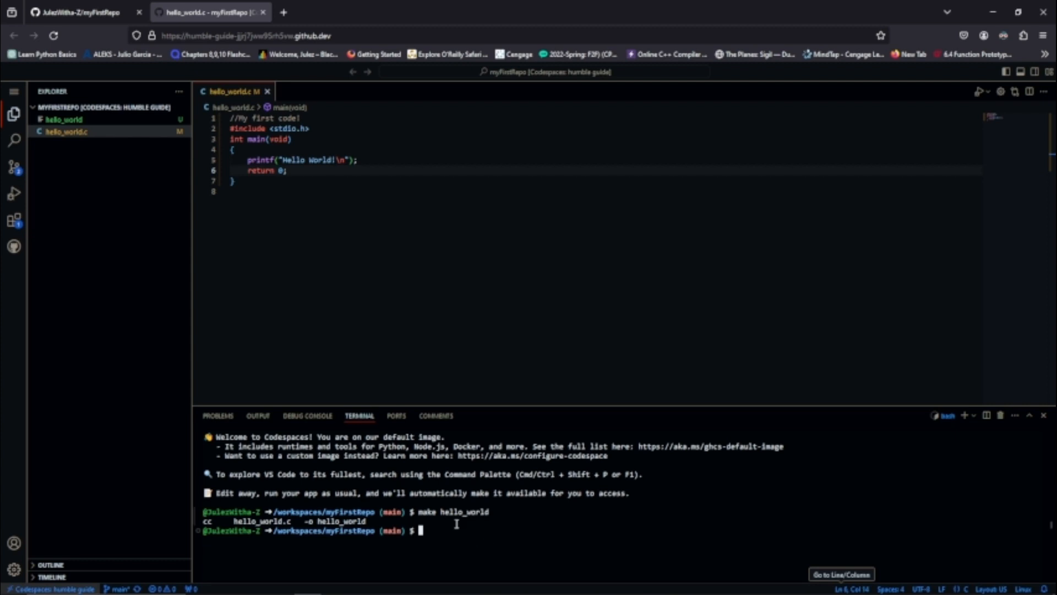
Run ./hello_world in the terminal so it prints Hello World!
{"action": "type", "text": "./hello_world"}
{"action": "key", "text": "Return"}
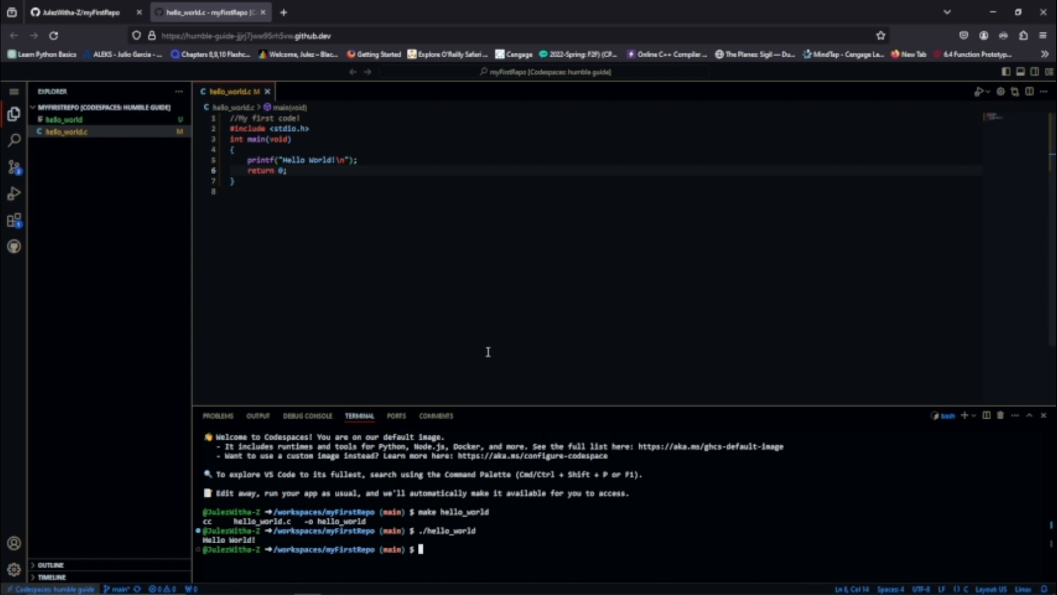
Enter 'my first code' as the commit message in Source Control.
{"action": "left_click", "coordinate": [15, 169]}
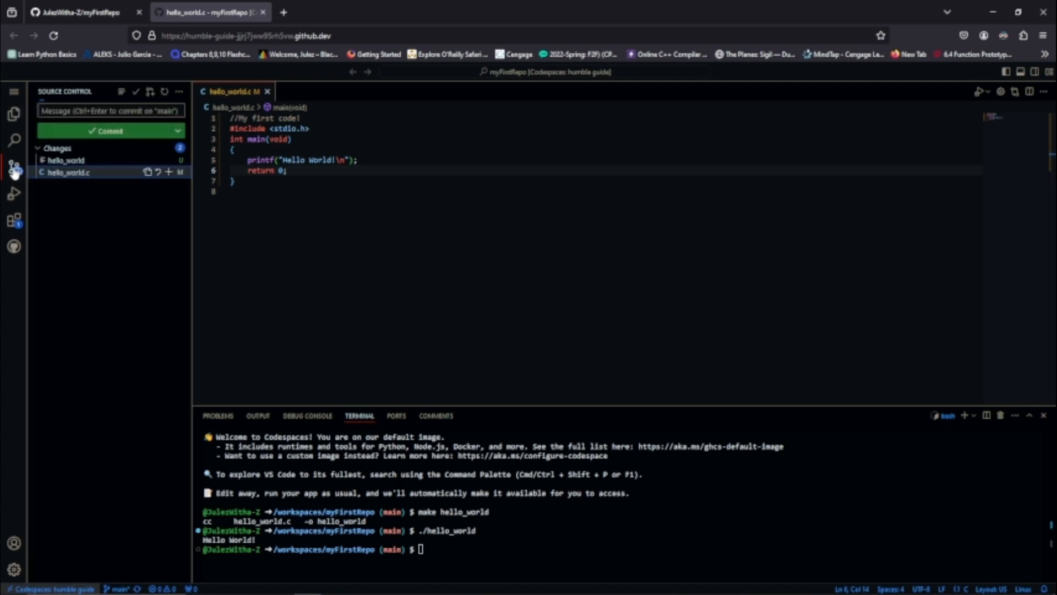
{"action": "left_click", "coordinate": [126, 115]}
{"action": "type", "text": "fi"}
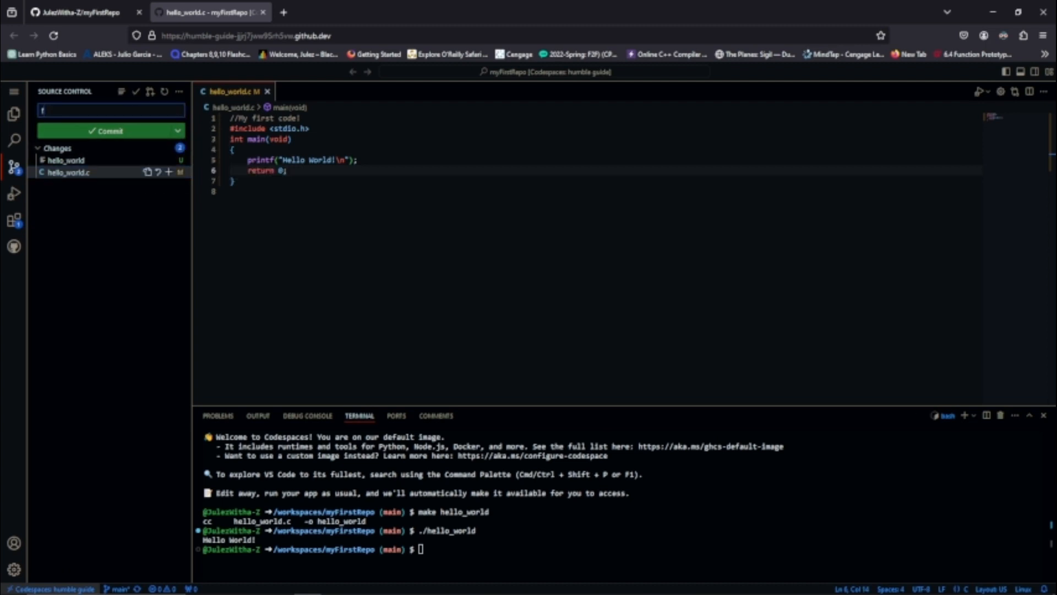
{"action": "key", "text": "BackSpace"}
{"action": "type", "text": "my for"}
{"action": "key", "text": "BackSpace"}
{"action": "key", "text": "BackSpace"}
{"action": "key", "text": "BackSpace"}
{"action": "type", "text": "irst code"}
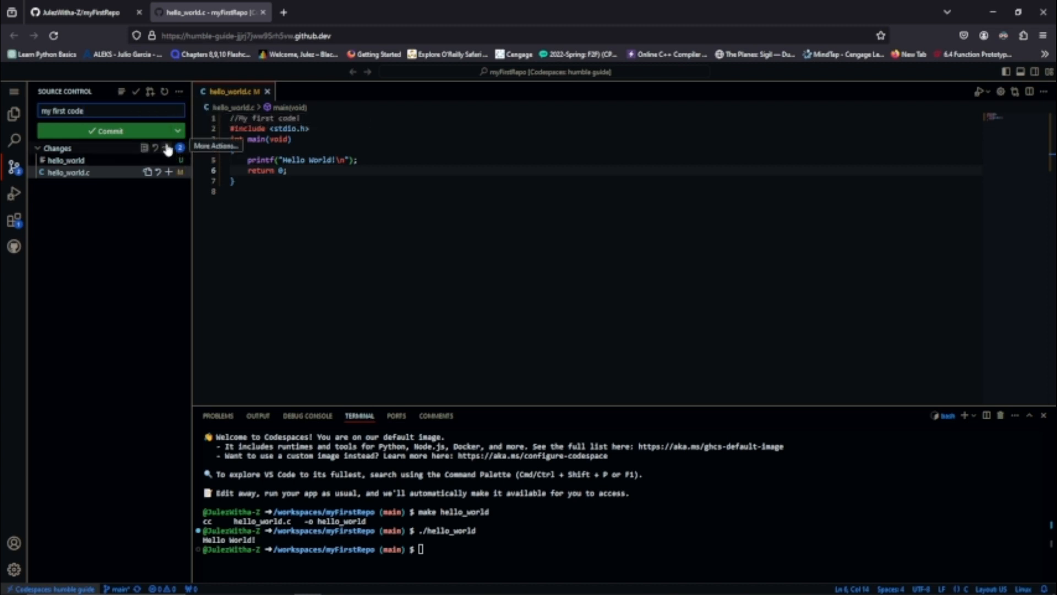
Stage both files, commit them, and sync the commit to origin/main.
{"action": "left_click", "coordinate": [167, 147]}
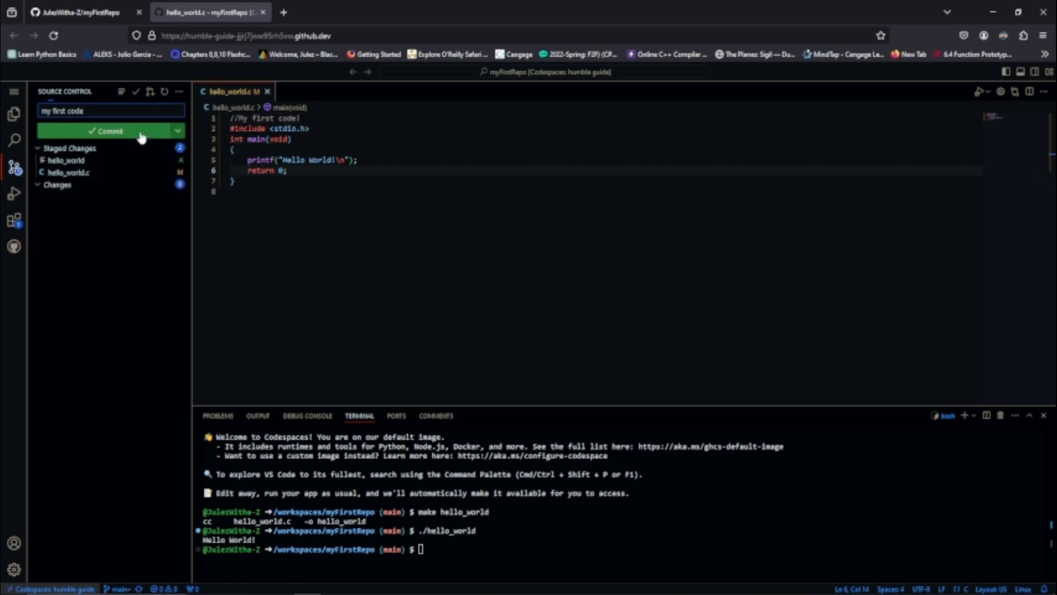
{"action": "left_click", "coordinate": [141, 134]}
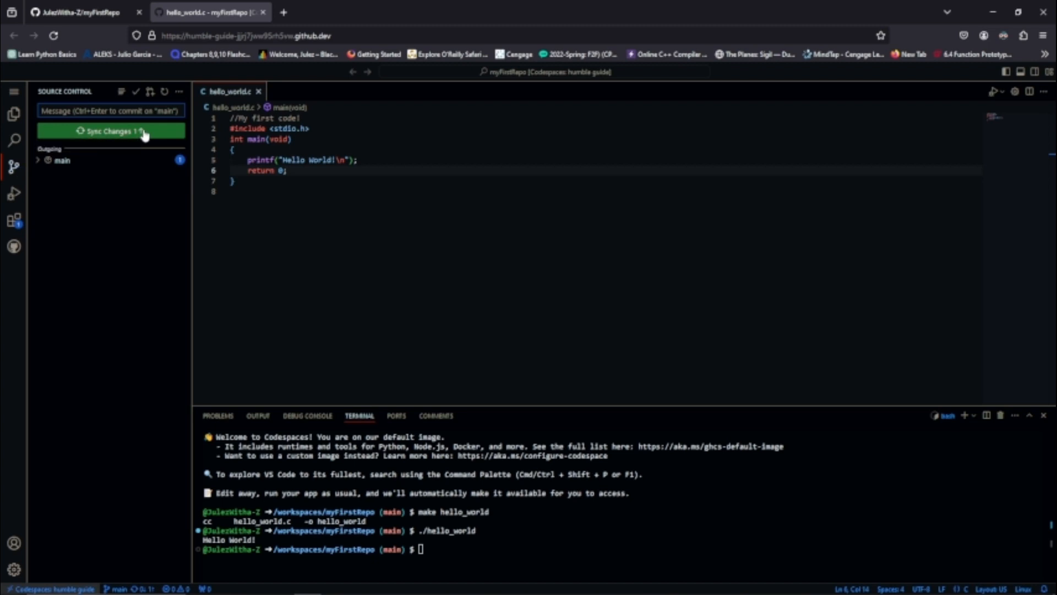
{"action": "left_click", "coordinate": [144, 132]}
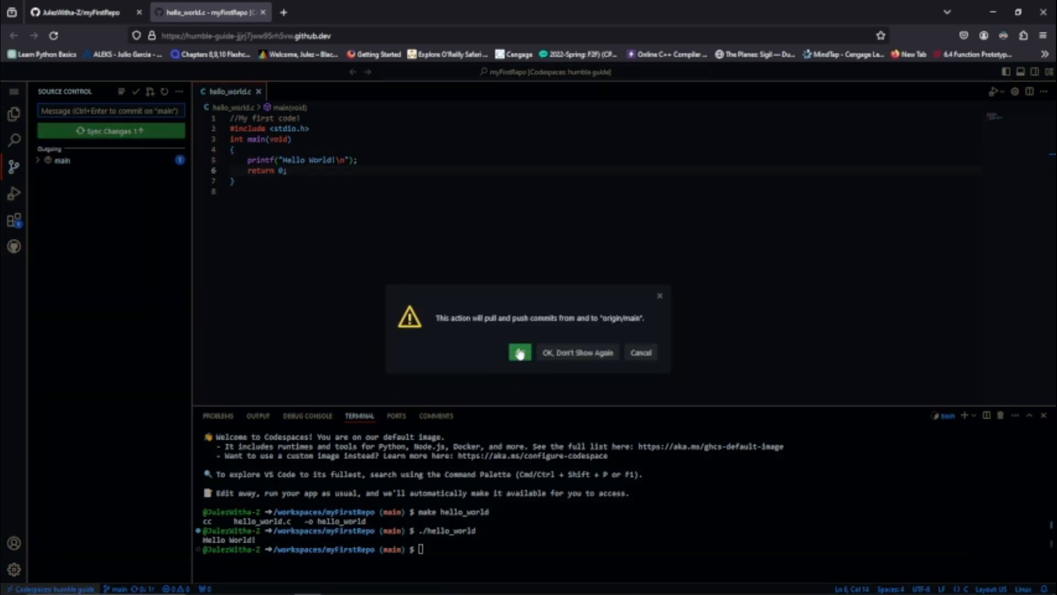
{"action": "left_click", "coordinate": [520, 353]}
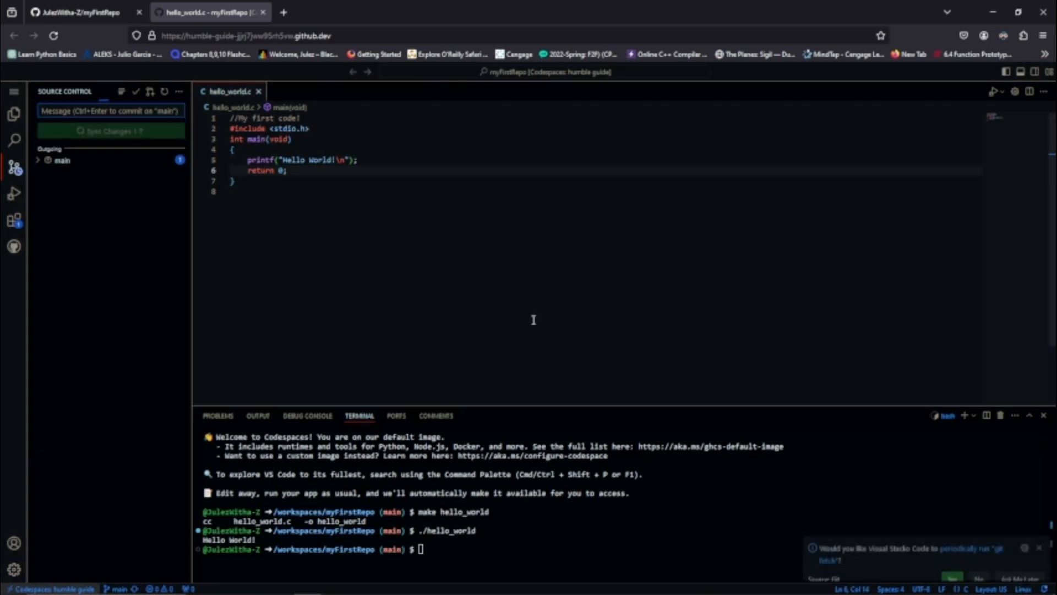